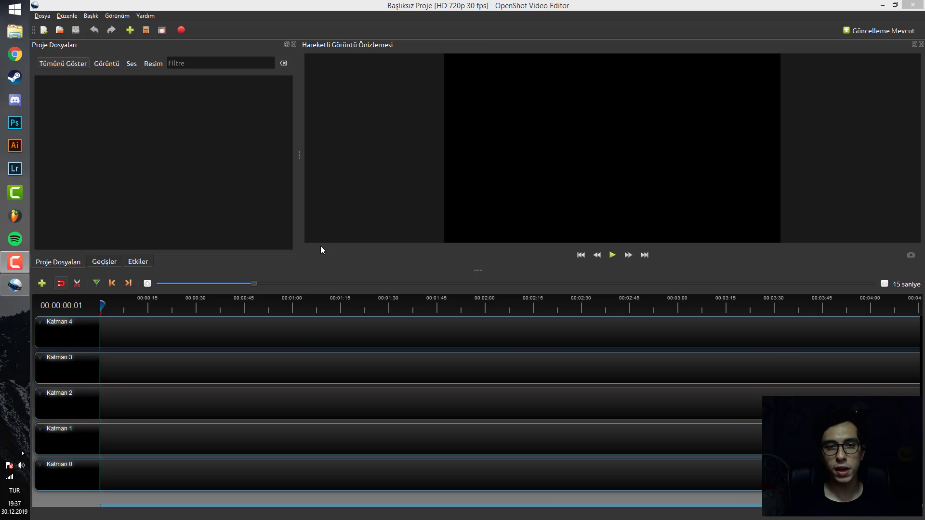
Start a new empty project.
{"action": "left_click", "coordinate": [44, 17]}
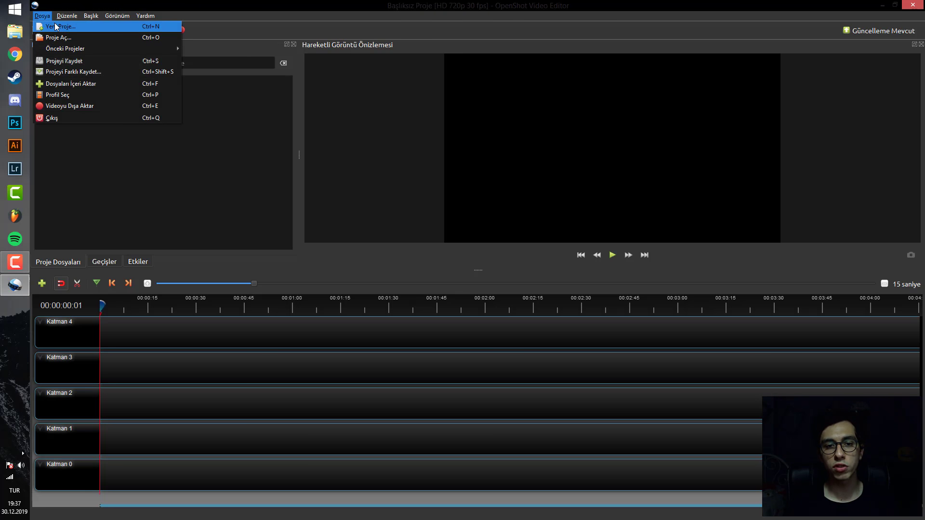
{"action": "left_click", "coordinate": [54, 26]}
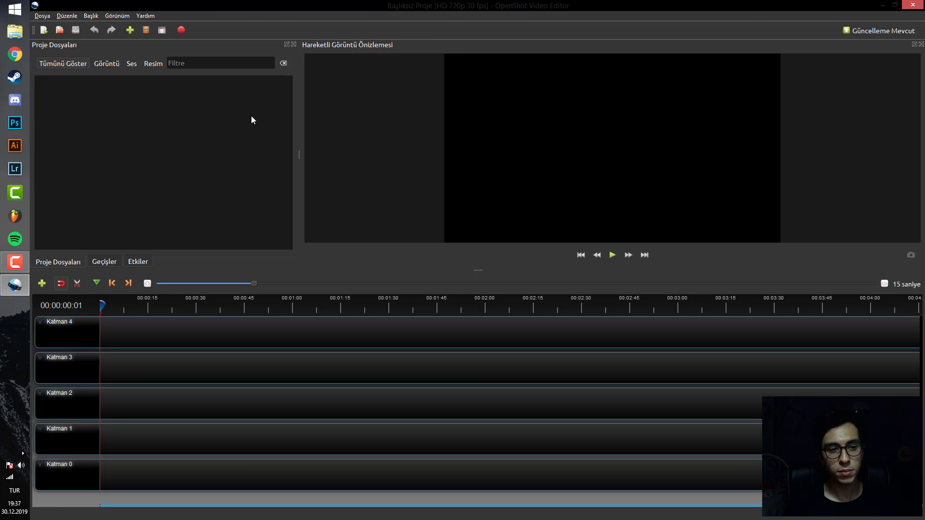
{"action": "left_click", "coordinate": [39, 15]}
{"action": "left_click", "coordinate": [55, 26]}
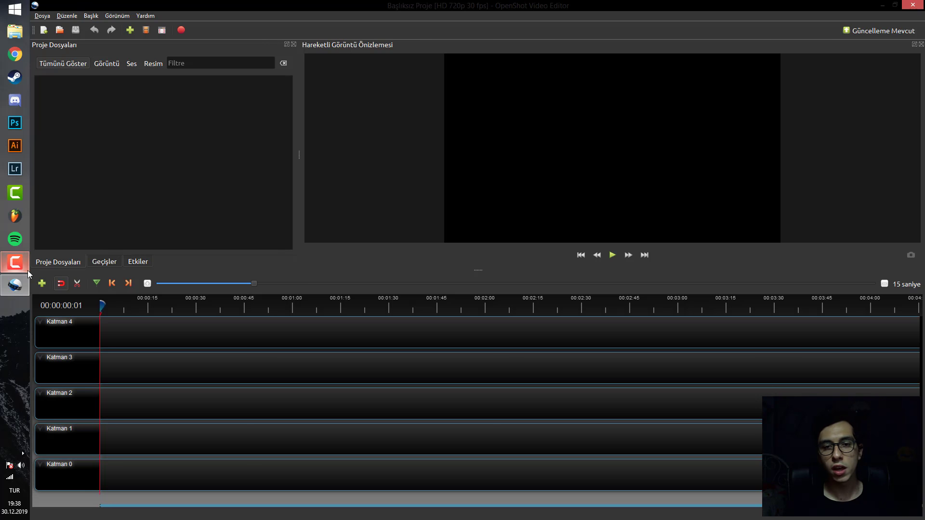
Bring the file named video from the desktop folder into the project, at the start of track Katman 4.
{"action": "left_click", "coordinate": [15, 32]}
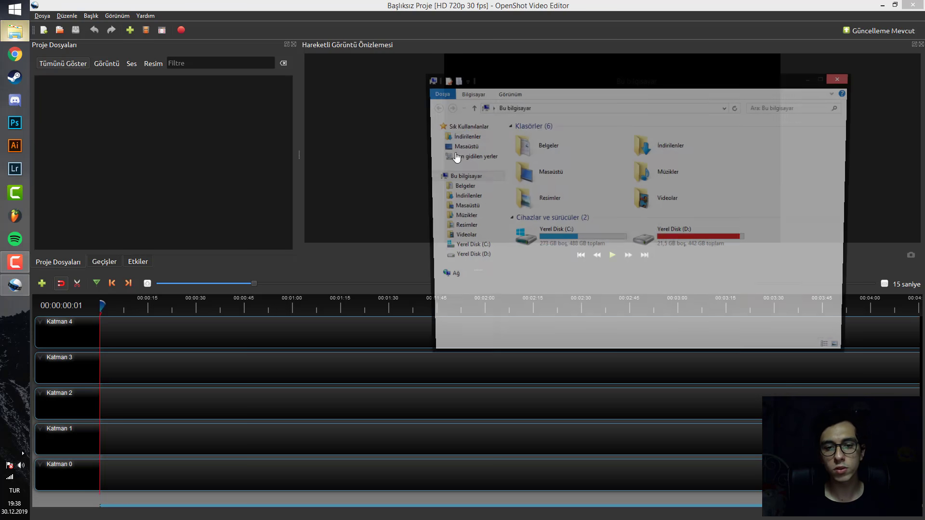
{"action": "left_click", "coordinate": [460, 147]}
{"action": "left_click", "coordinate": [747, 227]}
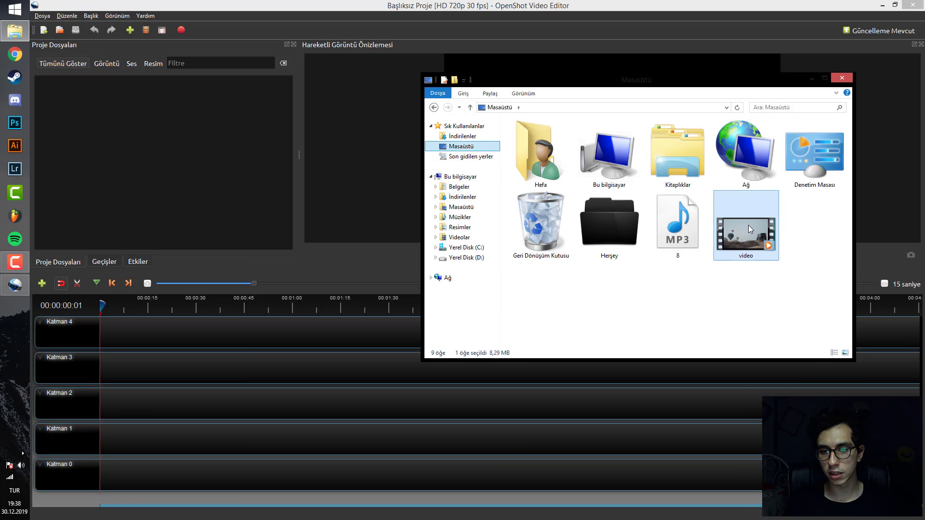
{"action": "left_click_drag", "start_coordinate": [750, 232], "coordinate": [132, 341]}
{"action": "left_click", "coordinate": [812, 78]}
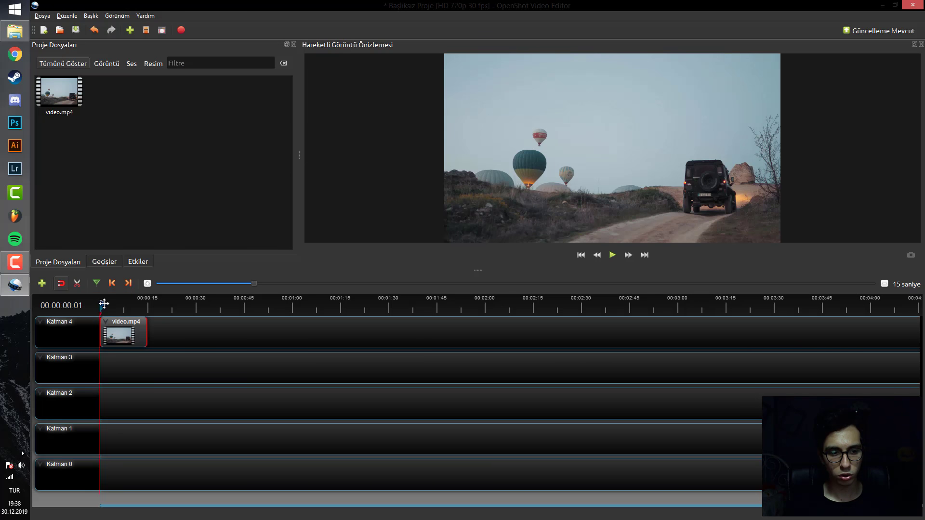
Scrub the playhead through the video clip and along the timeline, and return it to the start.
{"action": "mouse_move", "coordinate": [102, 306]}
{"action": "left_mouse_down"}
{"action": "mouse_move", "coordinate": [114, 306]}
{"action": "mouse_move", "coordinate": [98, 305]}
{"action": "left_mouse_up"}
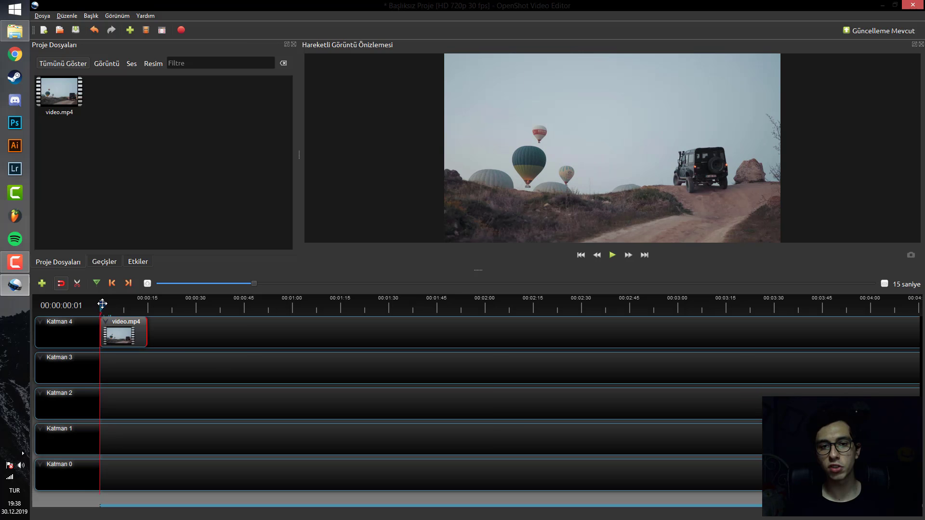
{"action": "left_click_drag", "start_coordinate": [102, 304], "coordinate": [516, 309]}
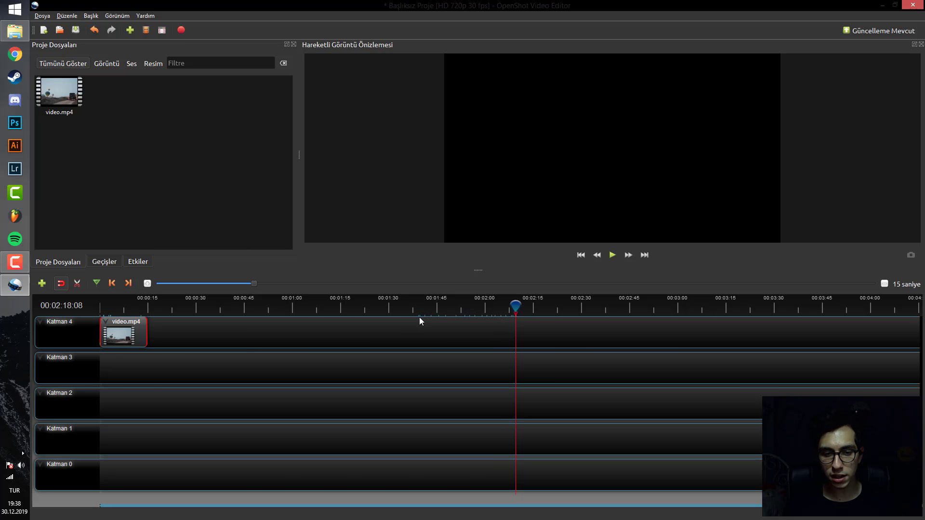
{"action": "left_click", "coordinate": [654, 308]}
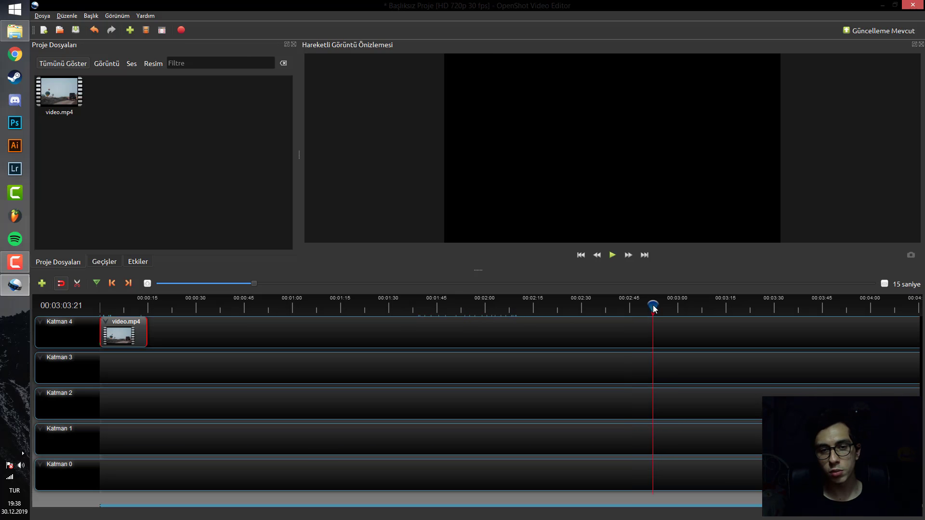
{"action": "left_click_drag", "start_coordinate": [654, 309], "coordinate": [320, 305]}
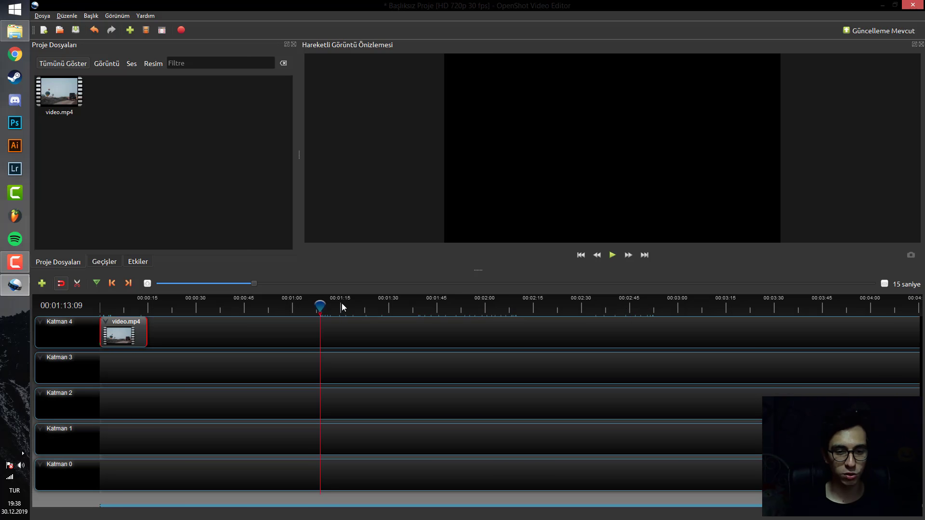
{"action": "left_click_drag", "start_coordinate": [320, 306], "coordinate": [100, 305]}
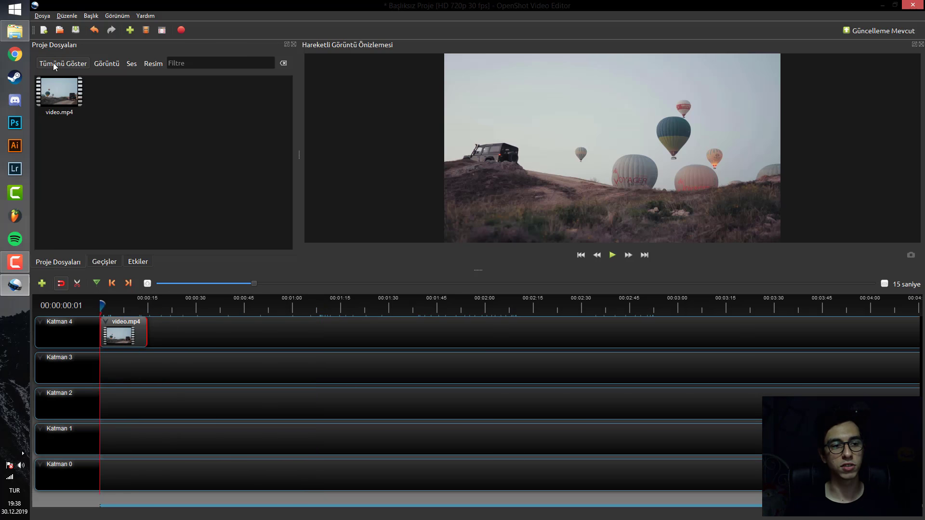
Add the desktop file 8.mp3 at the start of Katman 0 and move the video clip to the start of Katman 1.
{"action": "left_click", "coordinate": [242, 106]}
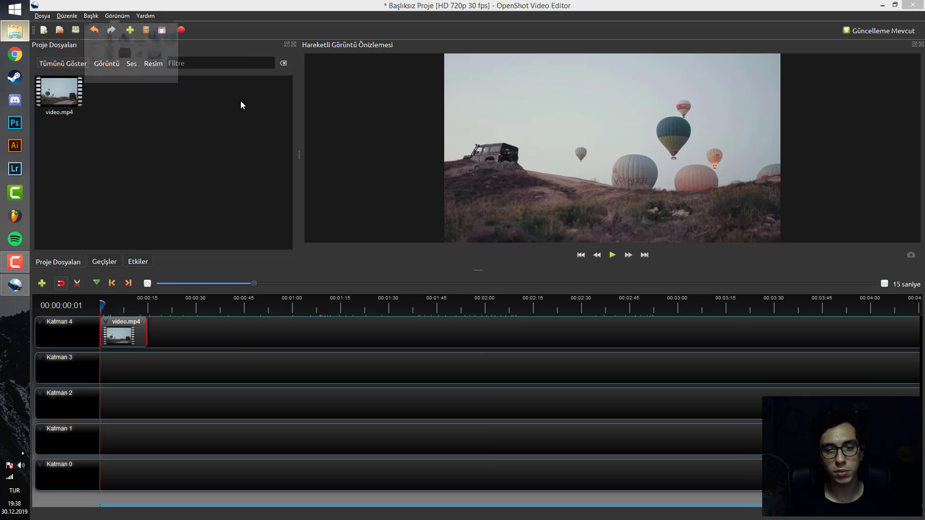
{"action": "key", "text": "alt+Tab"}
{"action": "left_click_drag", "start_coordinate": [667, 232], "coordinate": [110, 462]}
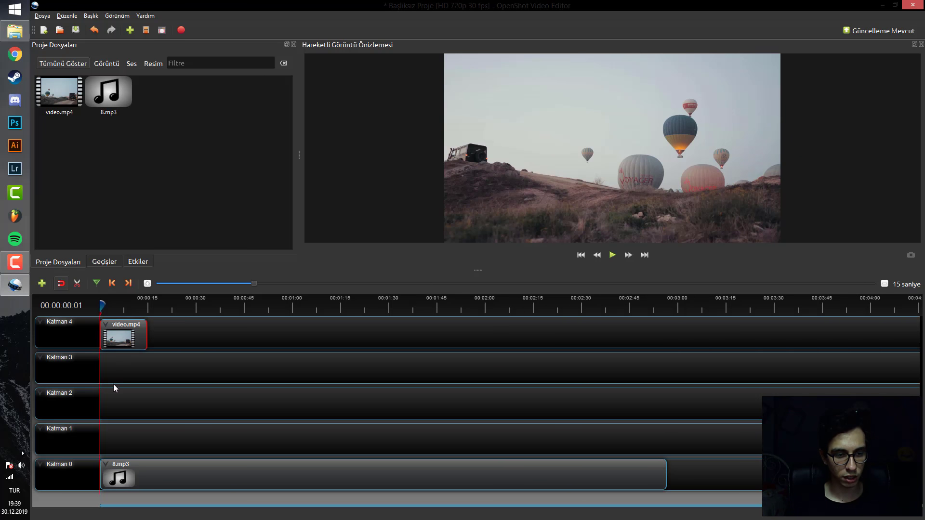
{"action": "left_click_drag", "start_coordinate": [117, 339], "coordinate": [103, 438]}
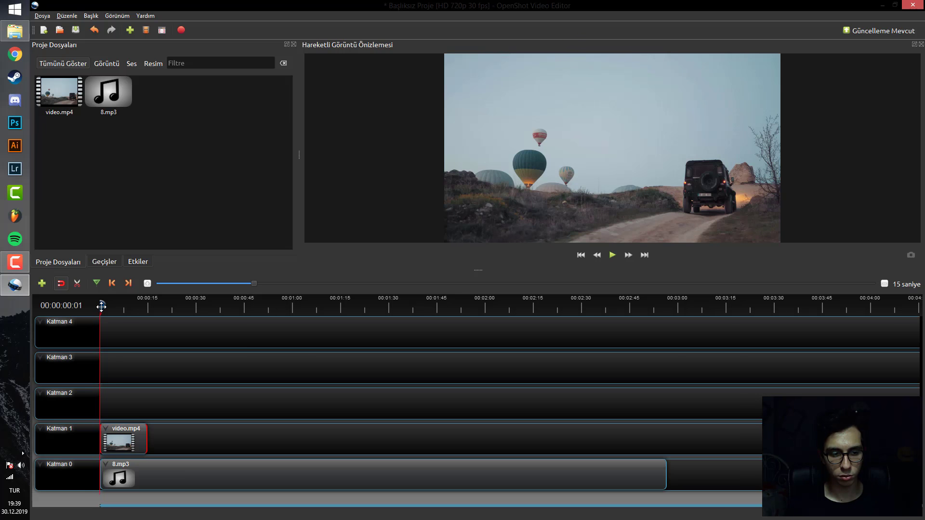
{"action": "mouse_move", "coordinate": [101, 306]}
{"action": "left_mouse_down"}
{"action": "mouse_move", "coordinate": [139, 306]}
{"action": "mouse_move", "coordinate": [99, 304]}
{"action": "left_mouse_up"}
{"action": "left_click", "coordinate": [131, 262]}
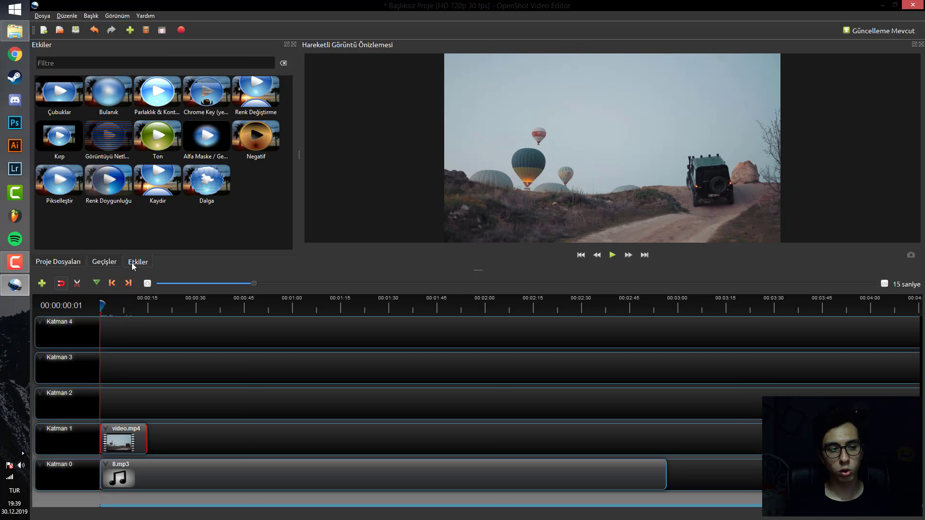
{"action": "left_click", "coordinate": [95, 263]}
{"action": "left_click", "coordinate": [64, 262]}
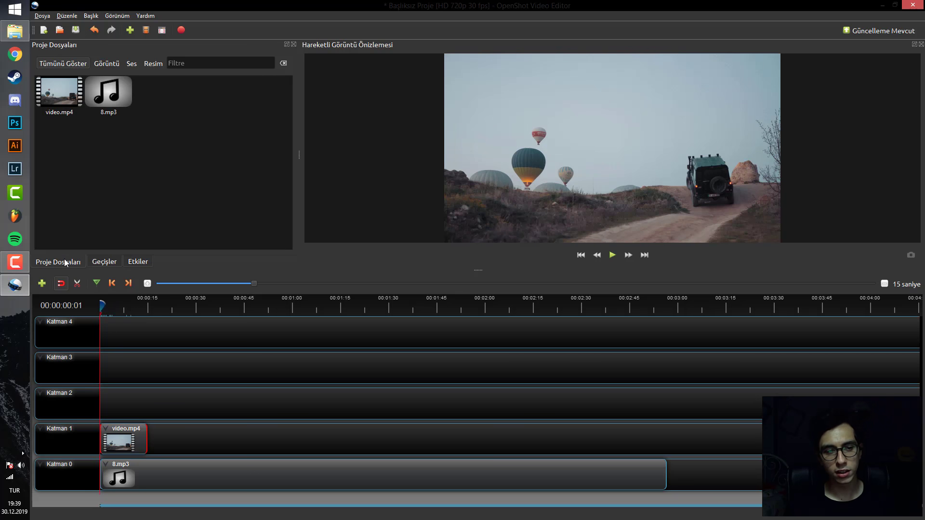
Trim the 8.mp3 clip on Katman 0 to end with the video clip, at about 15 seconds.
{"action": "left_click_drag", "start_coordinate": [103, 302], "coordinate": [148, 304]}
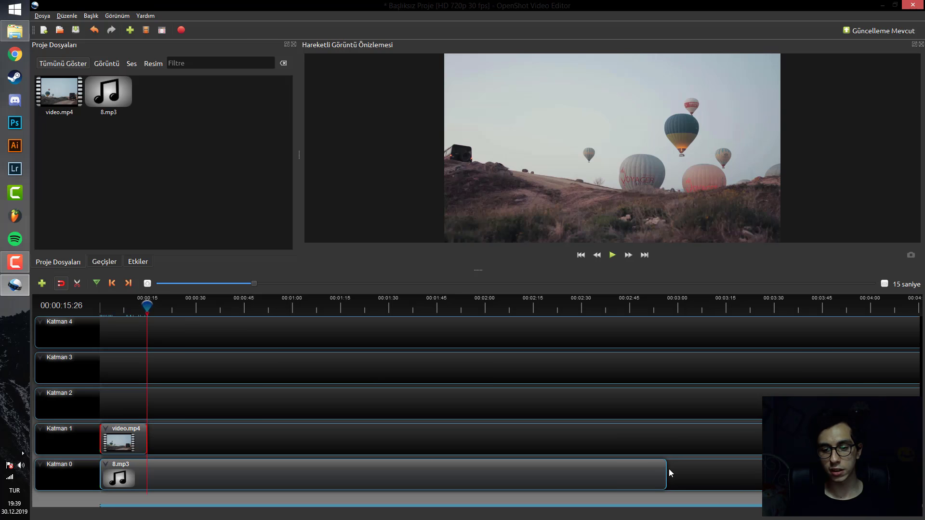
{"action": "left_click_drag", "start_coordinate": [671, 473], "coordinate": [147, 466]}
{"action": "left_click", "coordinate": [137, 306]}
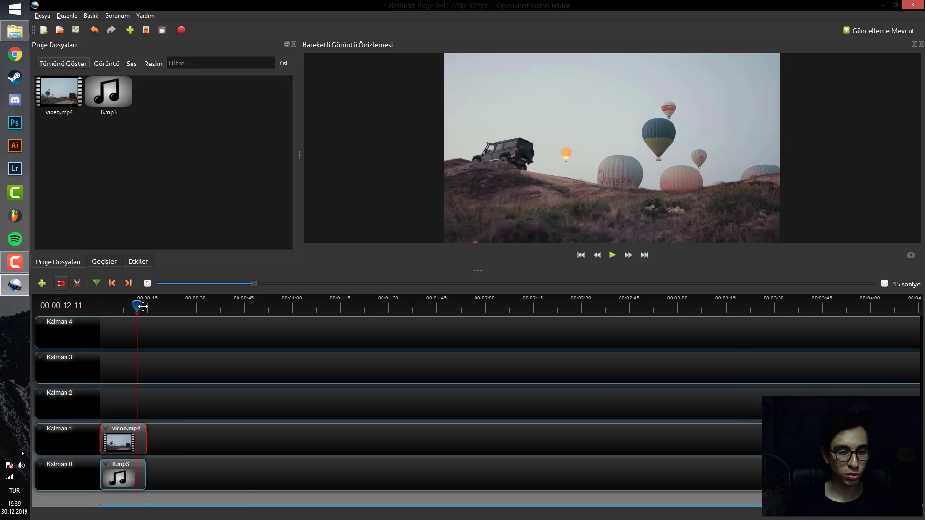
{"action": "left_click_drag", "start_coordinate": [143, 306], "coordinate": [127, 306]}
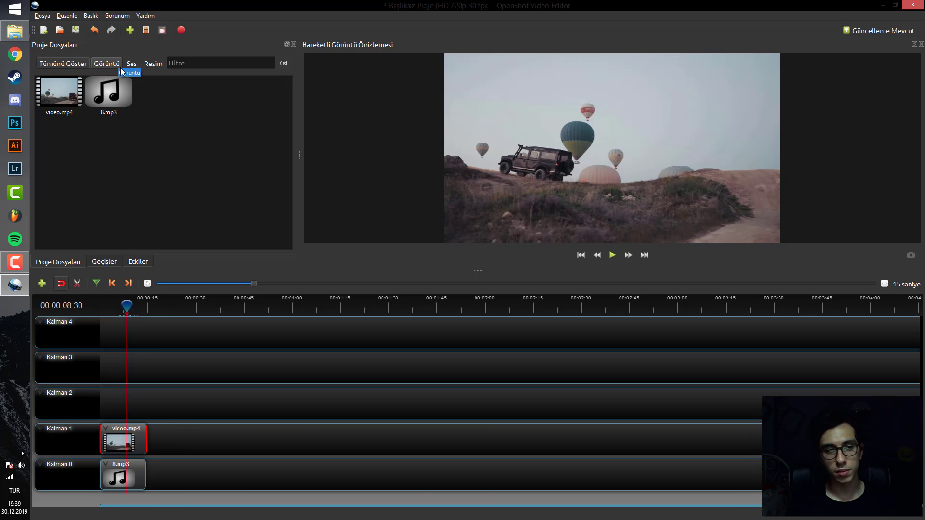
{"action": "left_click", "coordinate": [117, 65]}
{"action": "left_click", "coordinate": [74, 63]}
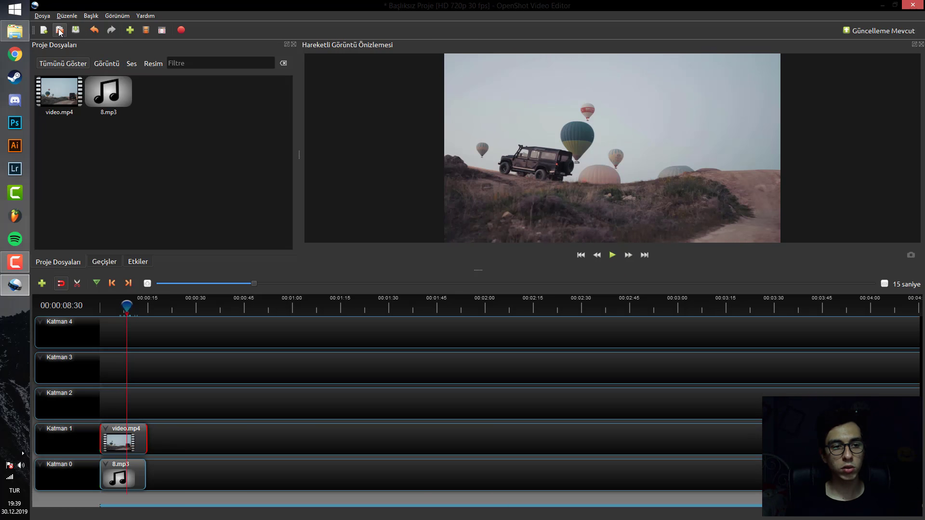
Browse the transitions and place "İçten dışa çember" on Katman 1 directly after the video clip.
{"action": "left_click", "coordinate": [98, 262]}
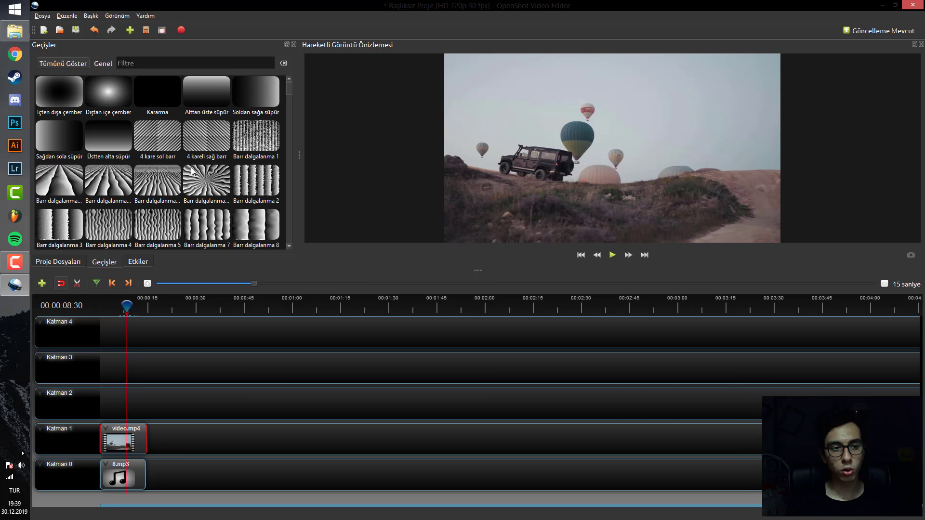
{"action": "scroll", "coordinate": [258, 176], "scroll_direction": "down", "scroll_amount": 5}
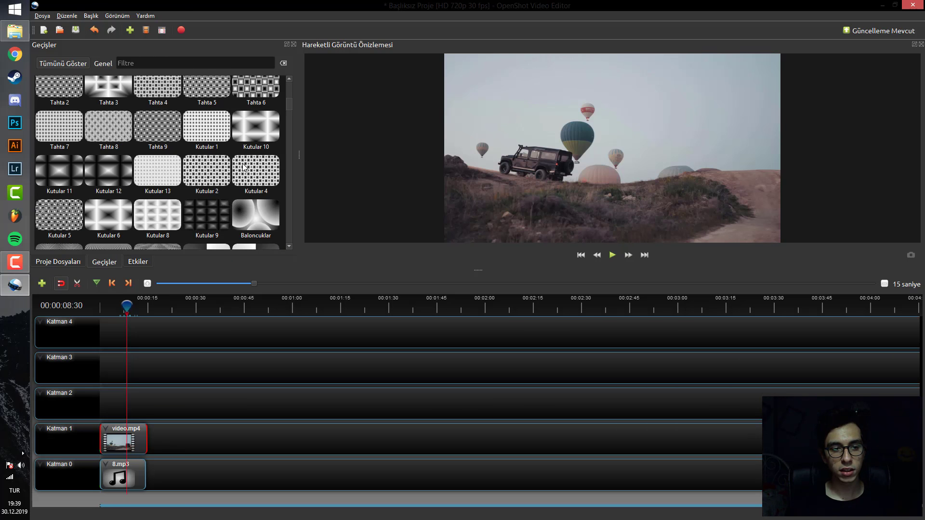
{"action": "scroll", "coordinate": [259, 187], "scroll_direction": "down", "scroll_amount": 10}
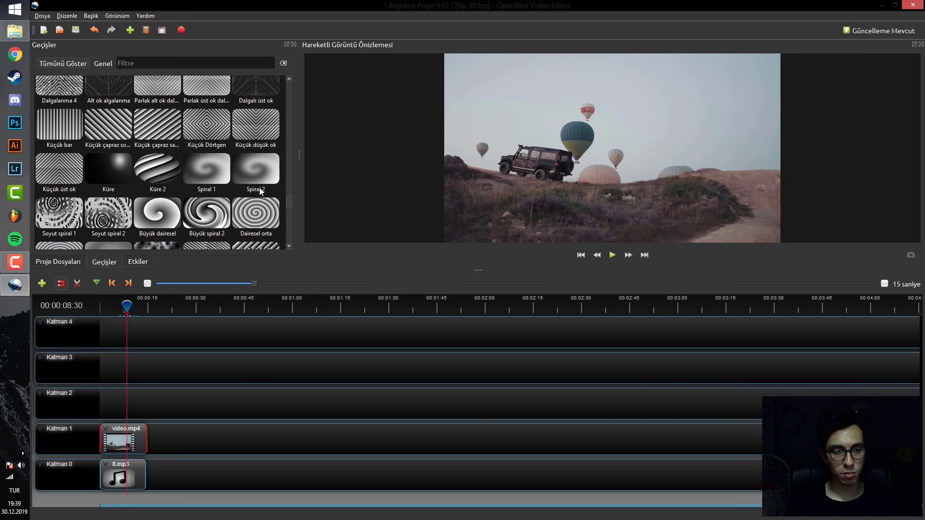
{"action": "scroll", "coordinate": [251, 202], "scroll_direction": "up", "scroll_amount": 10}
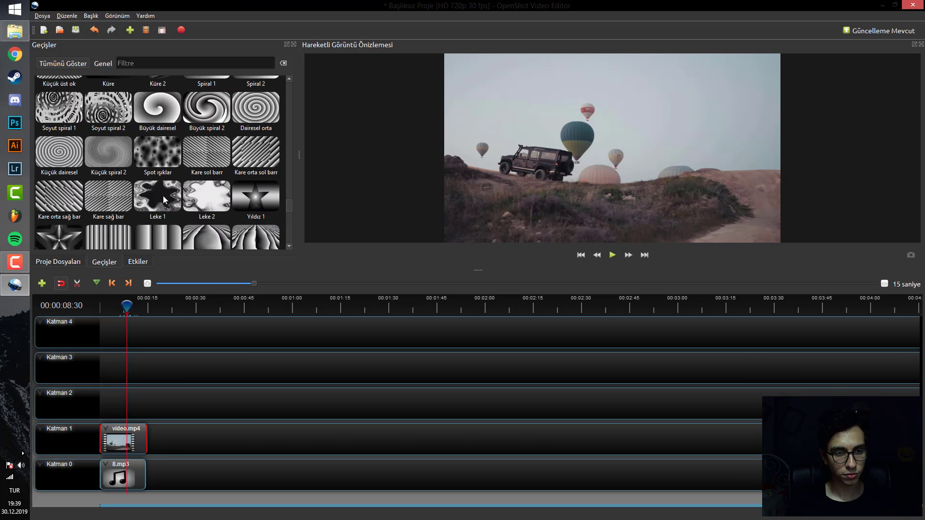
{"action": "scroll", "coordinate": [182, 198], "scroll_direction": "up", "scroll_amount": 10}
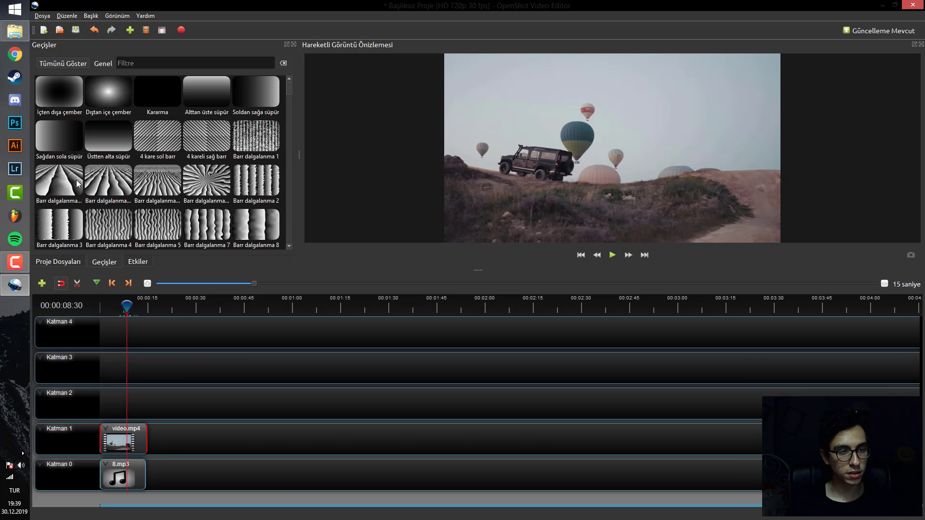
{"action": "left_click_drag", "start_coordinate": [64, 95], "coordinate": [153, 432]}
Copy the video clip on Katman 1 and paste it behind the transition, at about 20 seconds.
{"action": "left_click", "coordinate": [135, 435]}
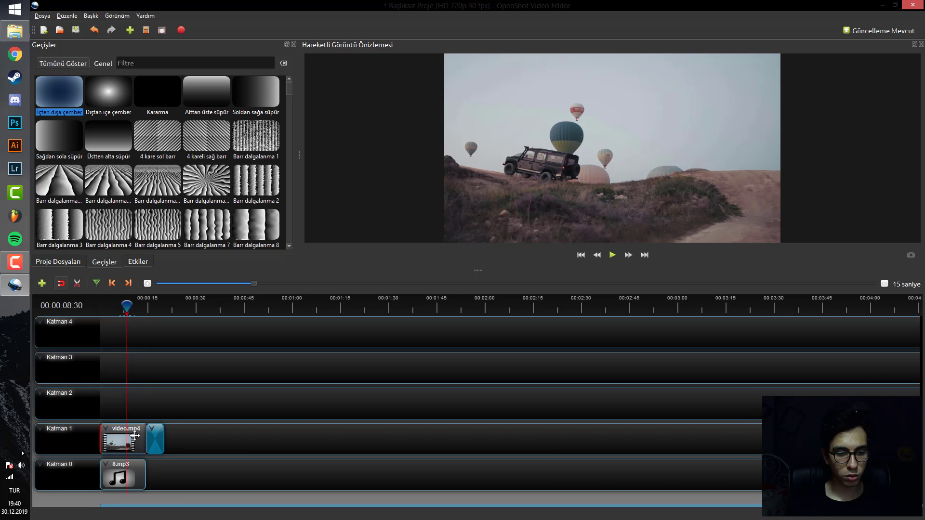
{"action": "right_click", "coordinate": [133, 434]}
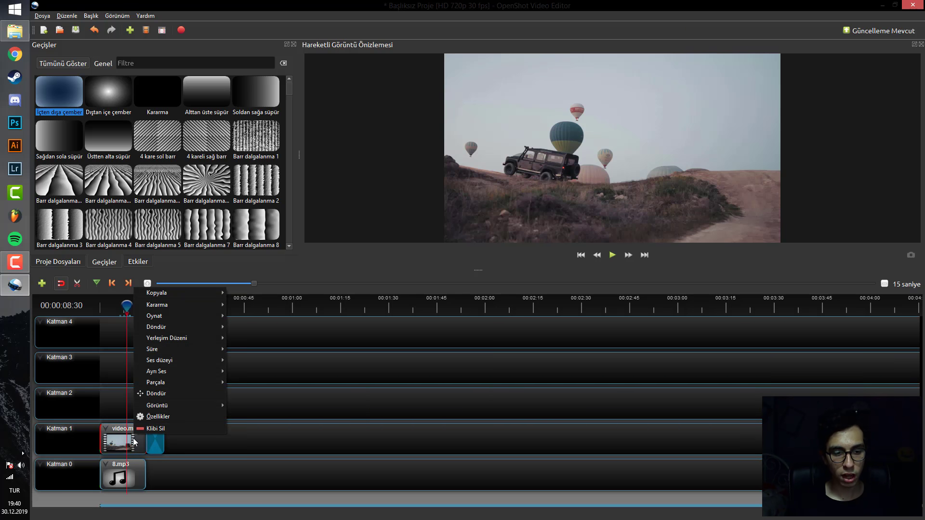
{"action": "mouse_move", "coordinate": [212, 293]}
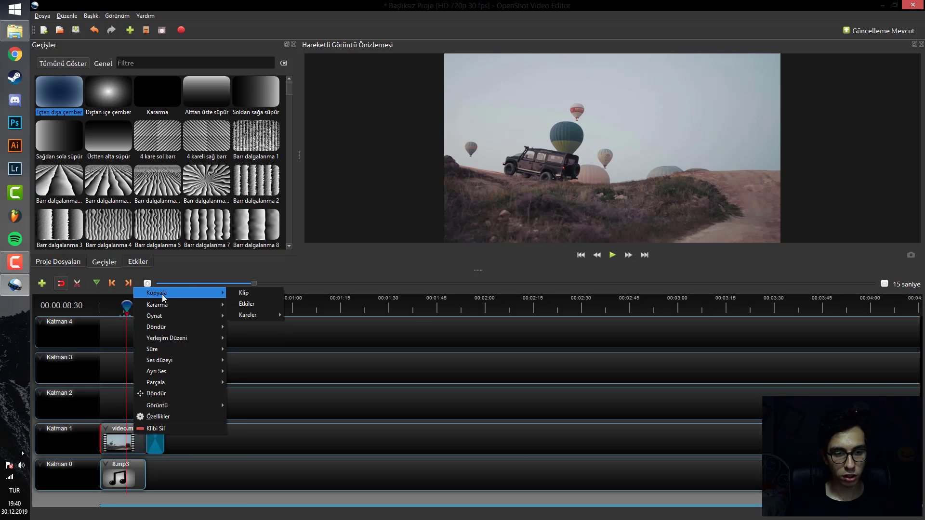
{"action": "left_click", "coordinate": [240, 294]}
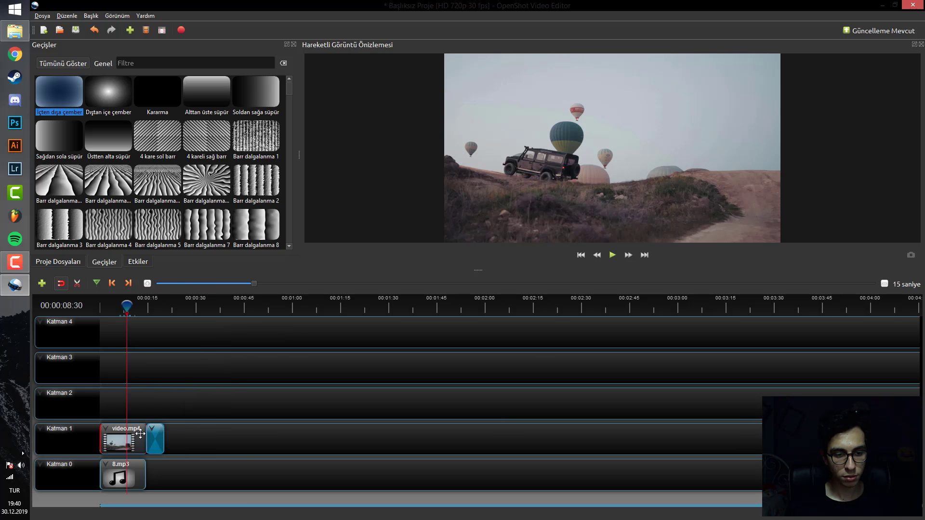
{"action": "left_click", "coordinate": [161, 309]}
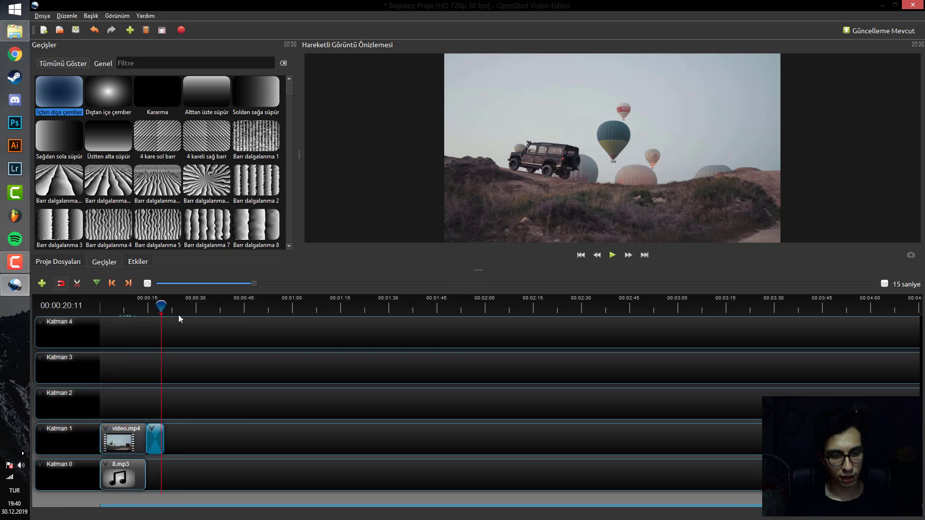
{"action": "key", "text": "ctrl+v"}
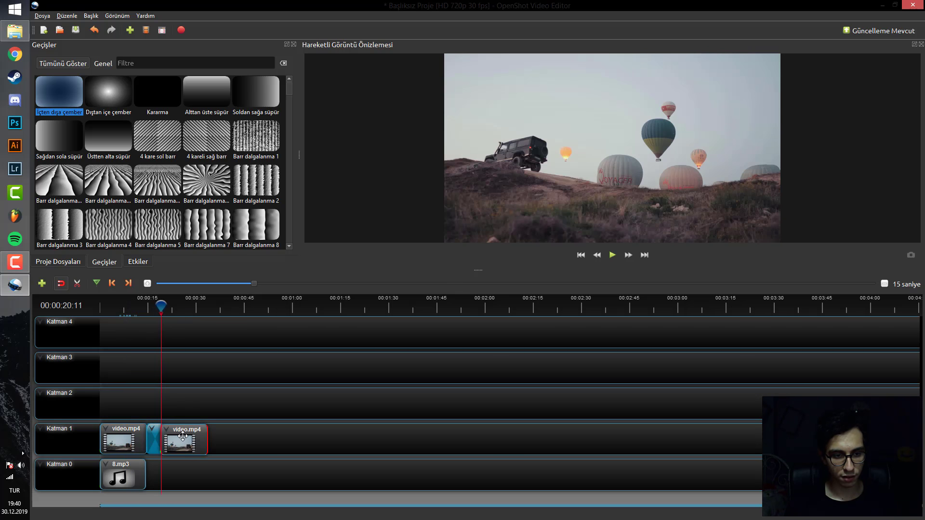
{"action": "left_click", "coordinate": [176, 435]}
{"action": "left_click", "coordinate": [174, 434]}
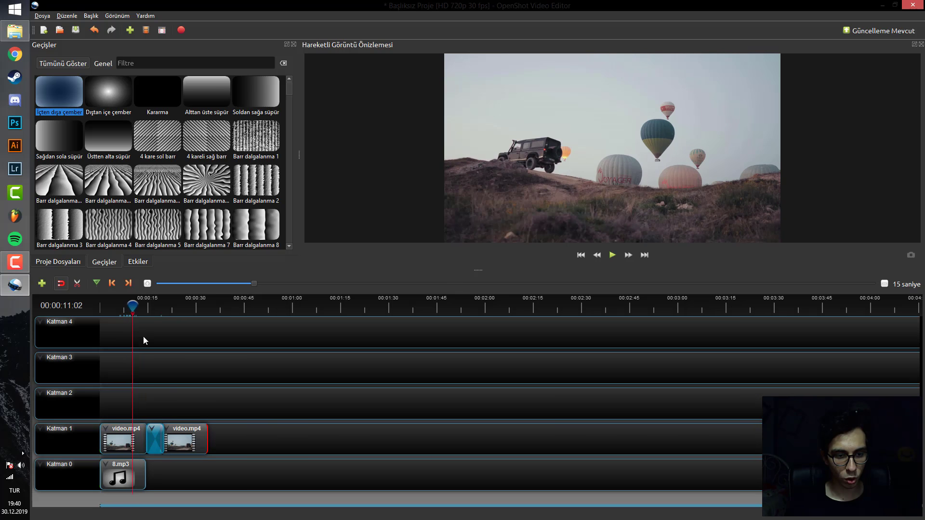
Pull the pasted clip and the transition back to join the end of the first clip, and preview the transition.
{"action": "left_click_drag", "start_coordinate": [187, 442], "coordinate": [150, 431]}
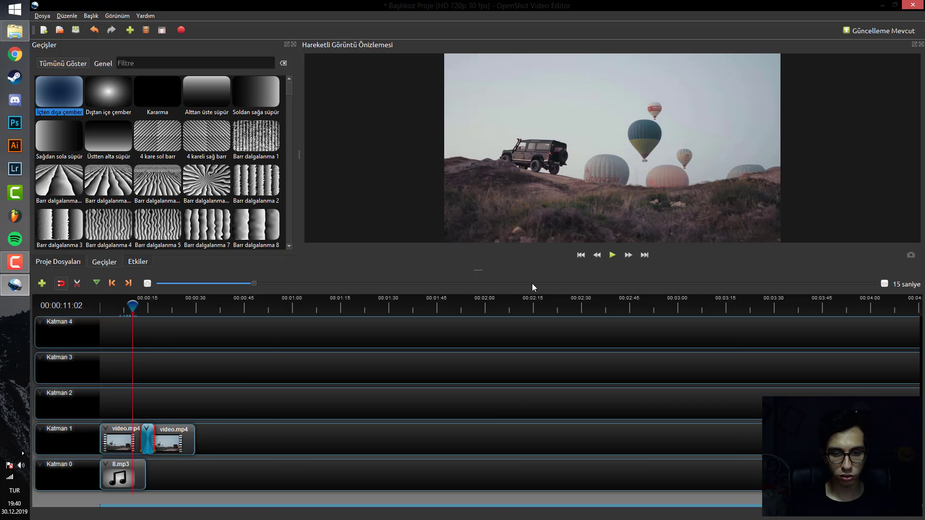
{"action": "left_click", "coordinate": [612, 255]}
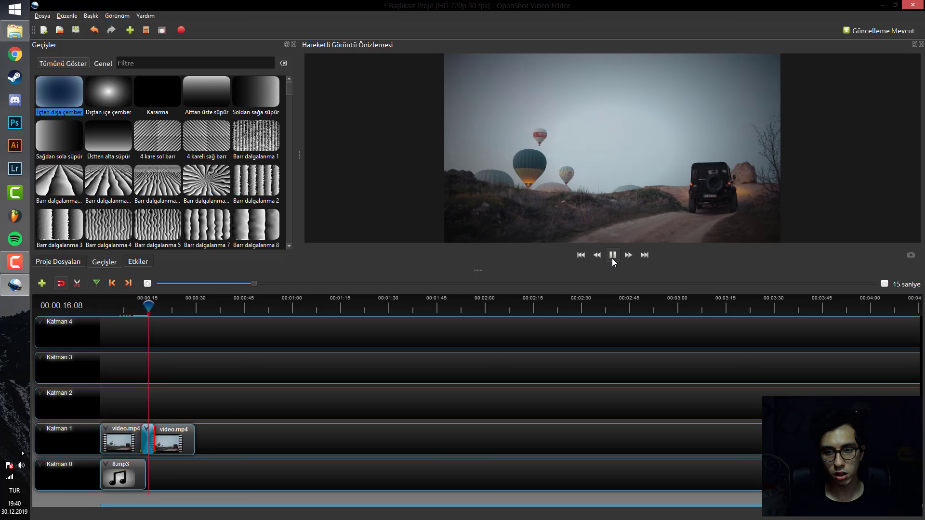
{"action": "key", "text": "space"}
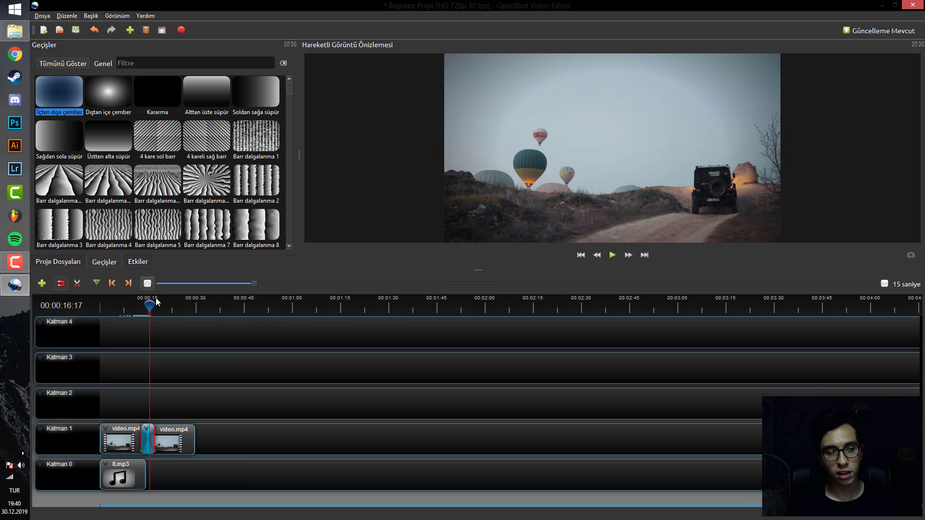
Move the playhead back to about 9 seconds and delete the transition between the two clips on Katman 1.
{"action": "left_click_drag", "start_coordinate": [149, 304], "coordinate": [127, 308]}
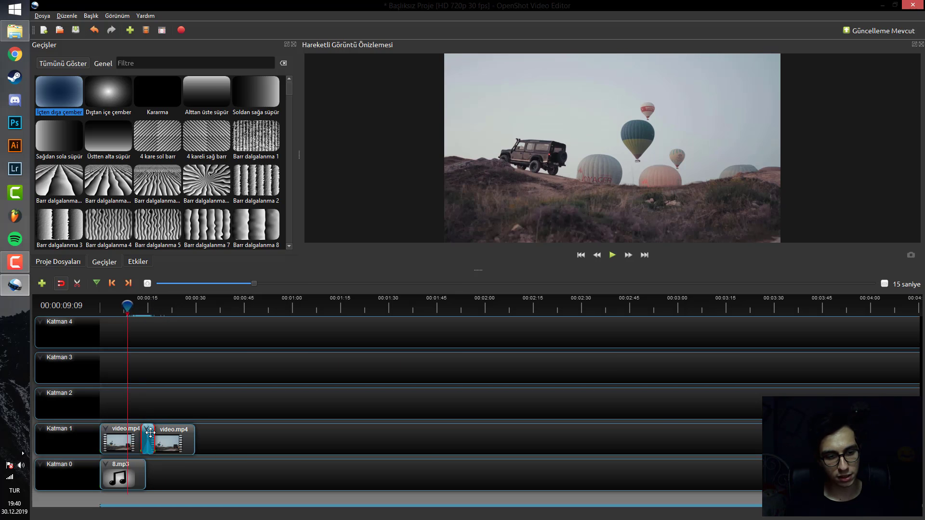
{"action": "key", "text": "Delete"}
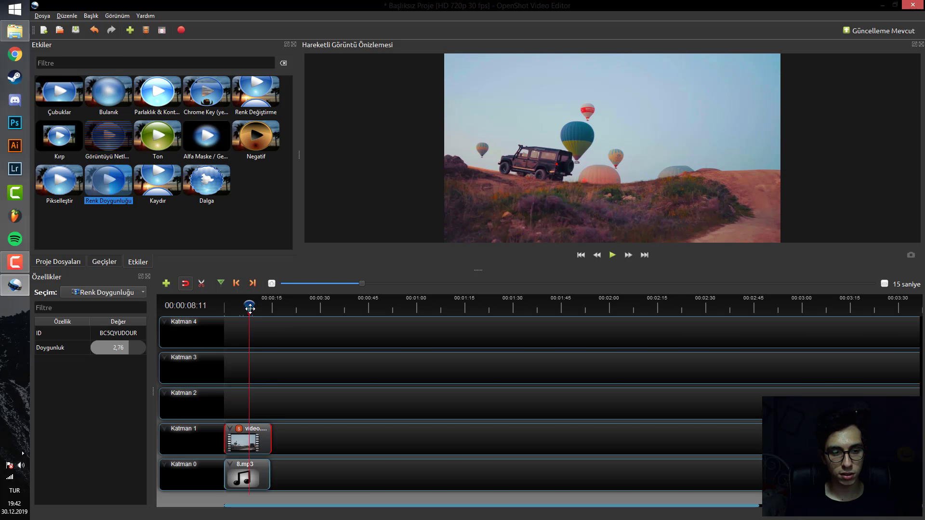
Move the playhead to about 8 seconds and split the video clip on Katman 1 into four pieces with the razor tool.
{"action": "left_click_drag", "start_coordinate": [250, 308], "coordinate": [248, 308]}
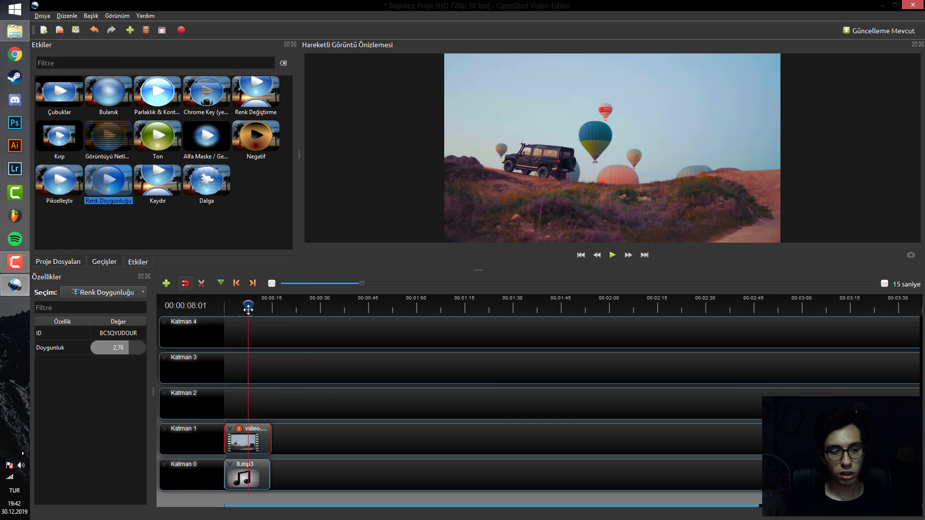
{"action": "left_click", "coordinate": [249, 451]}
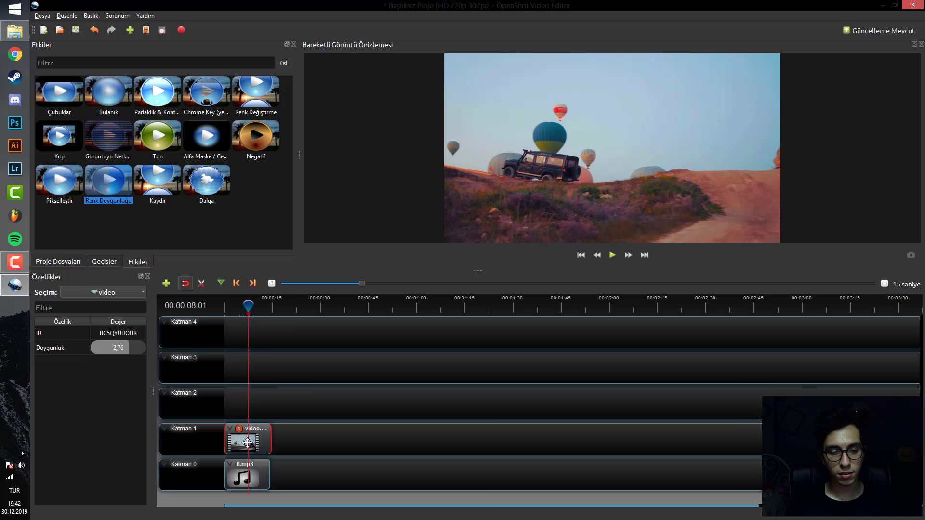
{"action": "left_click", "coordinate": [201, 285]}
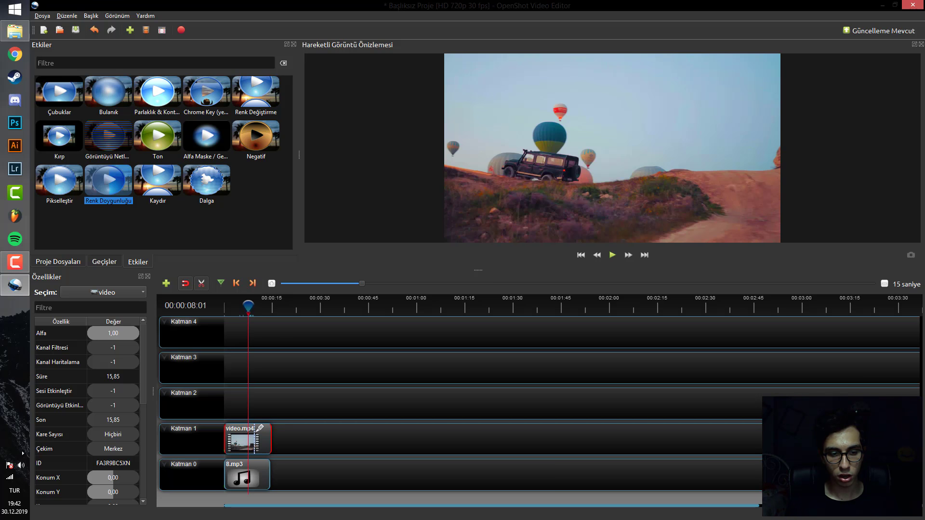
{"action": "left_click", "coordinate": [254, 431]}
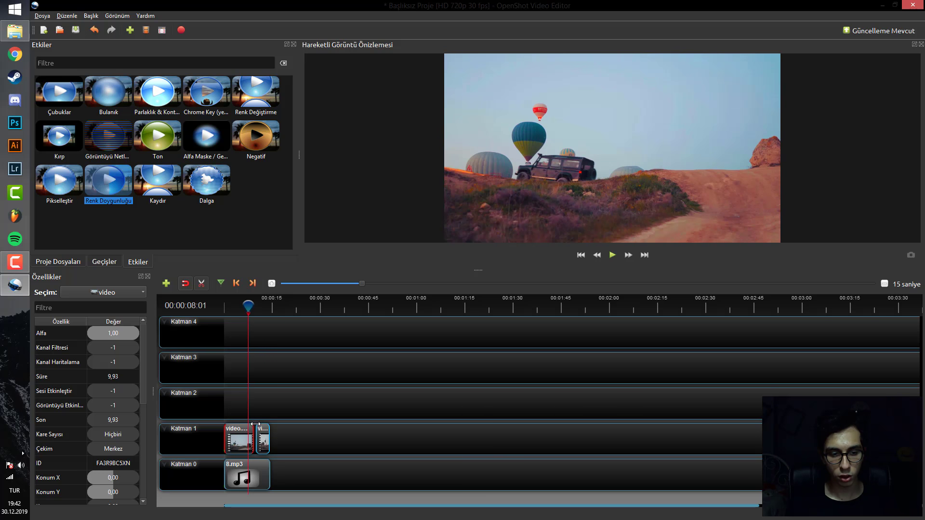
{"action": "left_click_drag", "start_coordinate": [255, 423], "coordinate": [265, 434]}
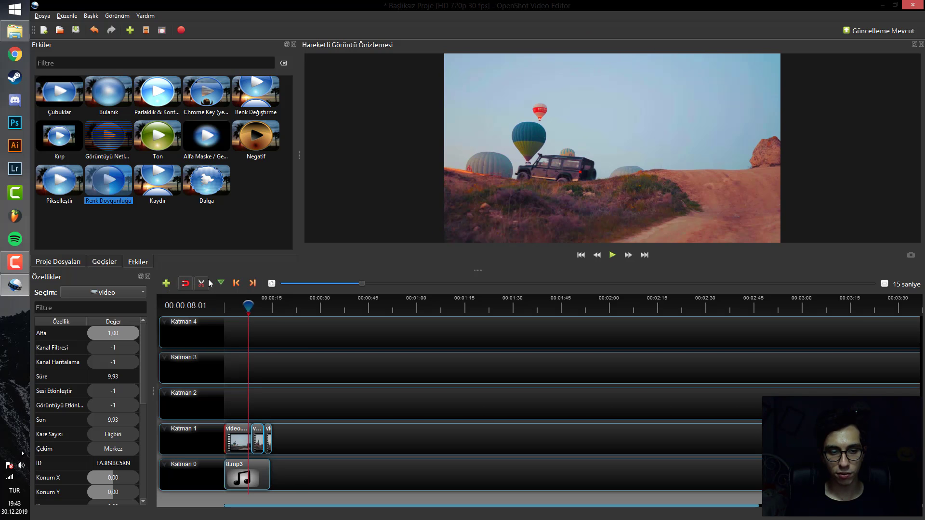
{"action": "left_click", "coordinate": [236, 429]}
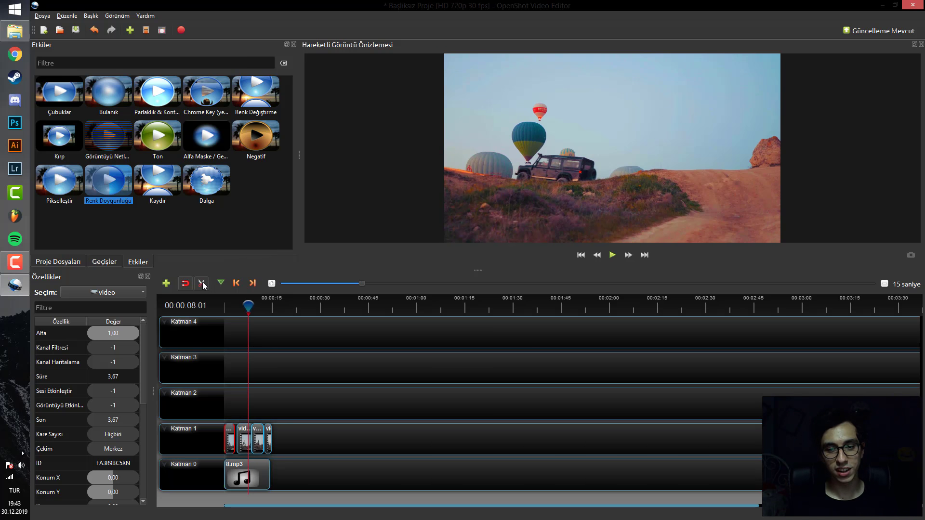
Move the playhead to about 5 seconds and open the clip options of 8.mp3 on Katman 0.
{"action": "mouse_move", "coordinate": [253, 311]}
{"action": "left_mouse_down"}
{"action": "mouse_move", "coordinate": [227, 310]}
{"action": "mouse_move", "coordinate": [266, 308]}
{"action": "mouse_move", "coordinate": [239, 306]}
{"action": "left_mouse_up"}
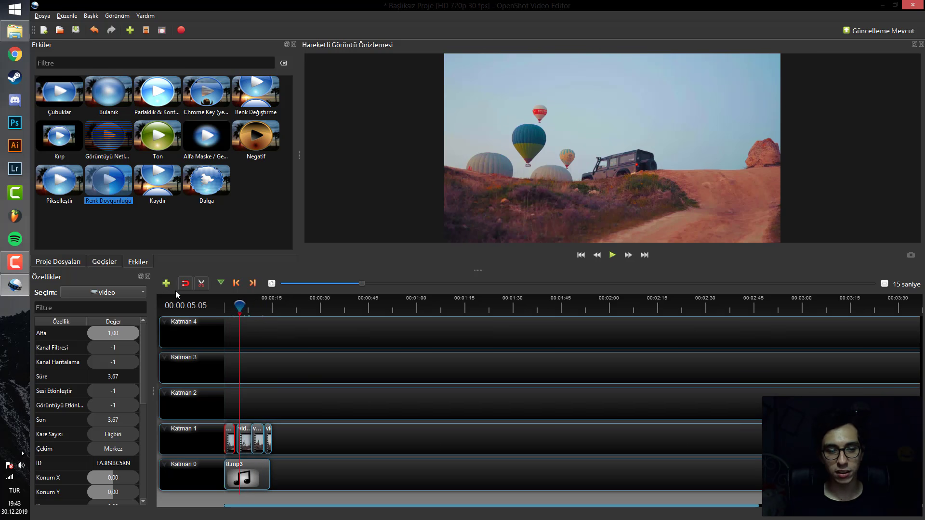
{"action": "right_click", "coordinate": [251, 474]}
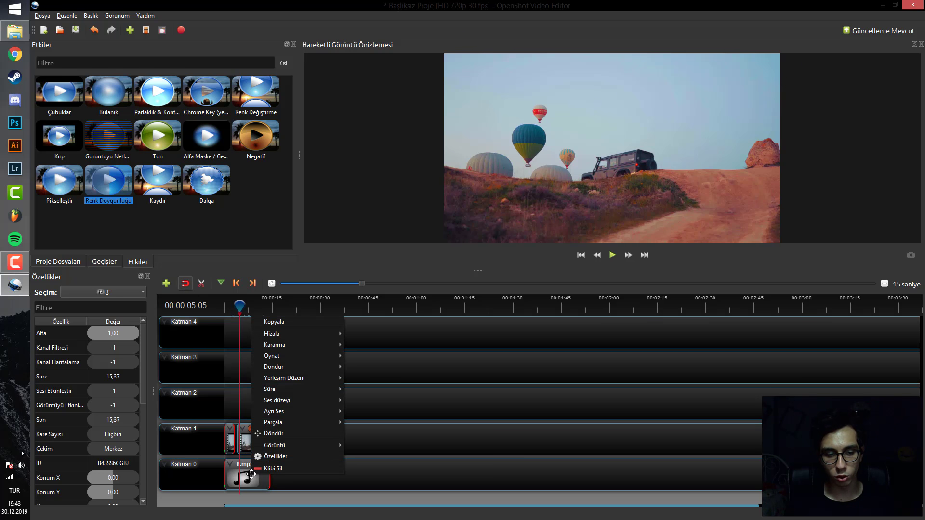
{"action": "left_click", "coordinate": [319, 374]}
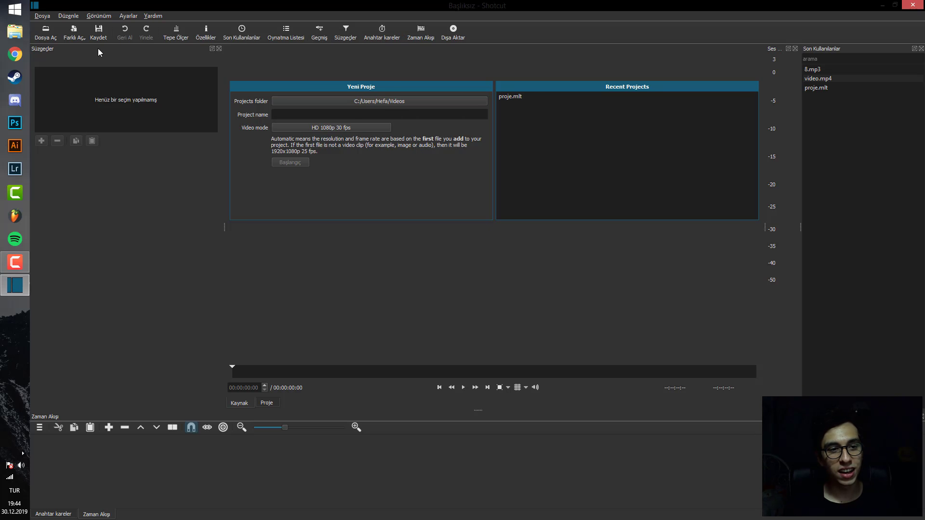
Switch to Shotcut and set up a new project named "proje" with the HD 1080p 30 fps video mode.
{"action": "left_click", "coordinate": [323, 113]}
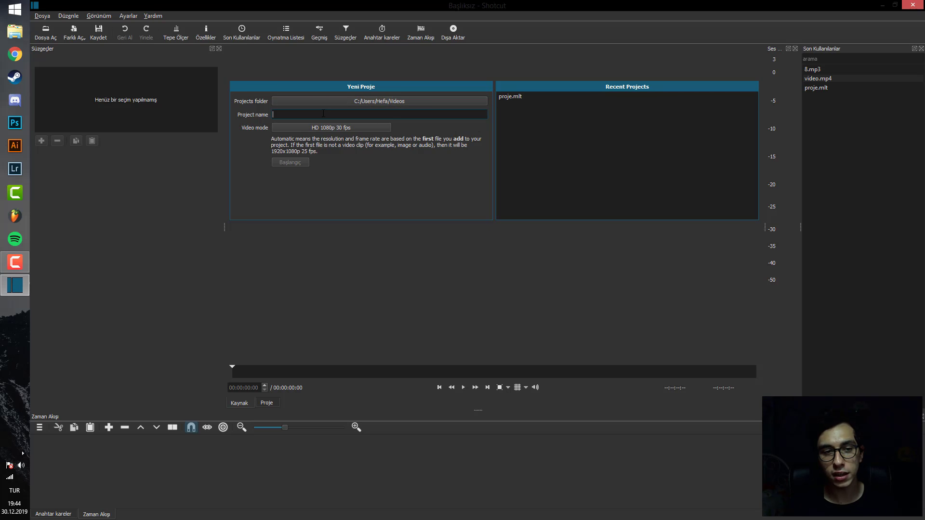
{"action": "type", "text": "proje"}
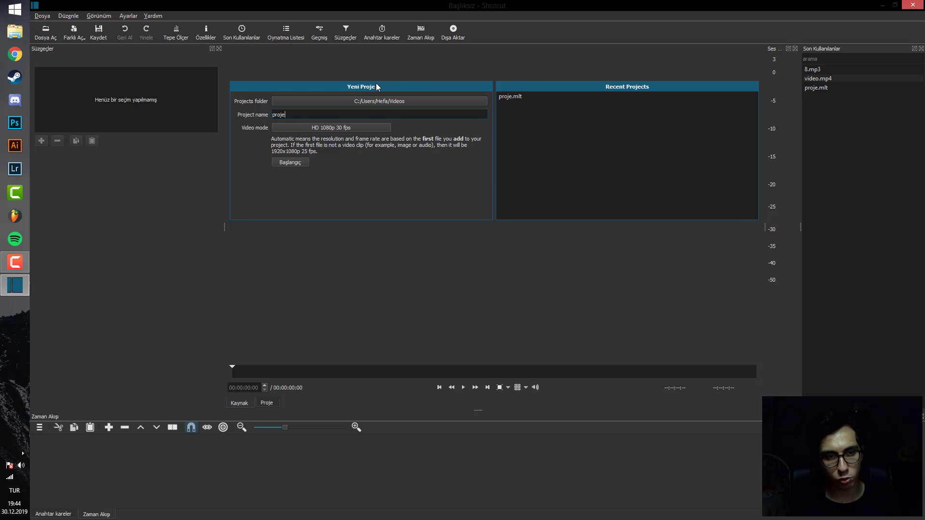
{"action": "left_click", "coordinate": [323, 128]}
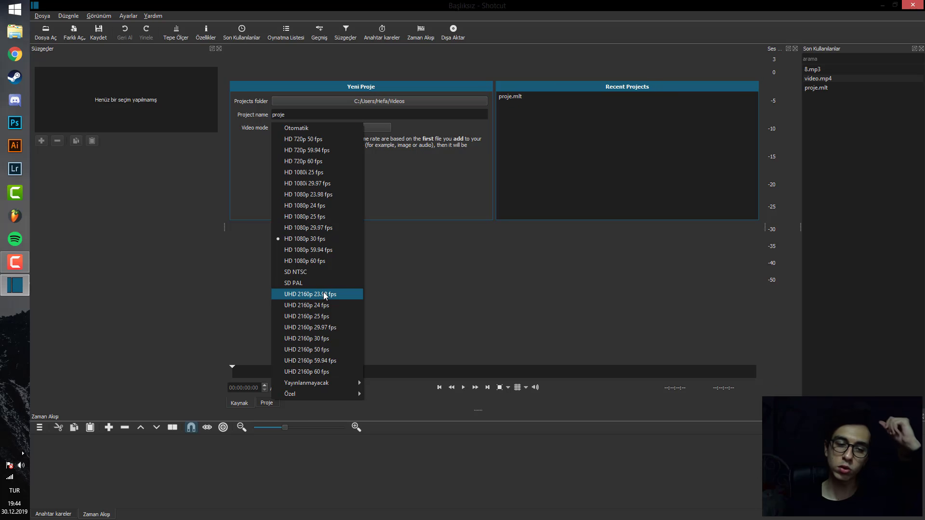
{"action": "left_click", "coordinate": [308, 241]}
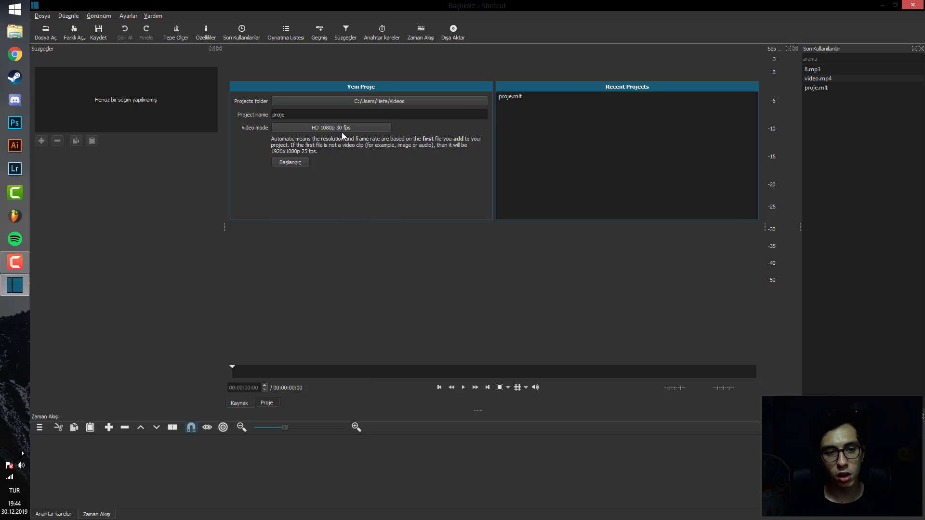
Try to create the new project under the name "proje".
{"action": "left_click", "coordinate": [289, 163]}
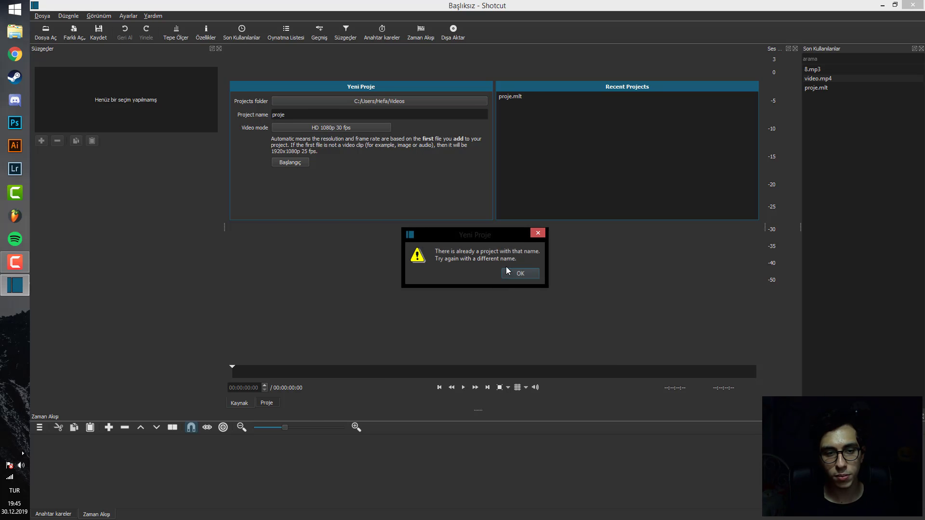
{"action": "left_click", "coordinate": [507, 270]}
{"action": "left_click", "coordinate": [313, 115]}
{"action": "left_click", "coordinate": [288, 163]}
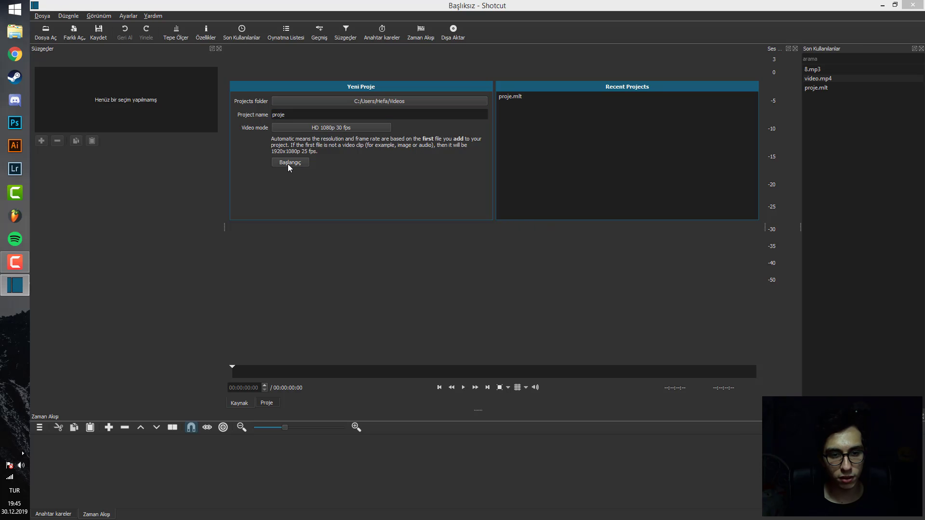
{"action": "left_click", "coordinate": [513, 272]}
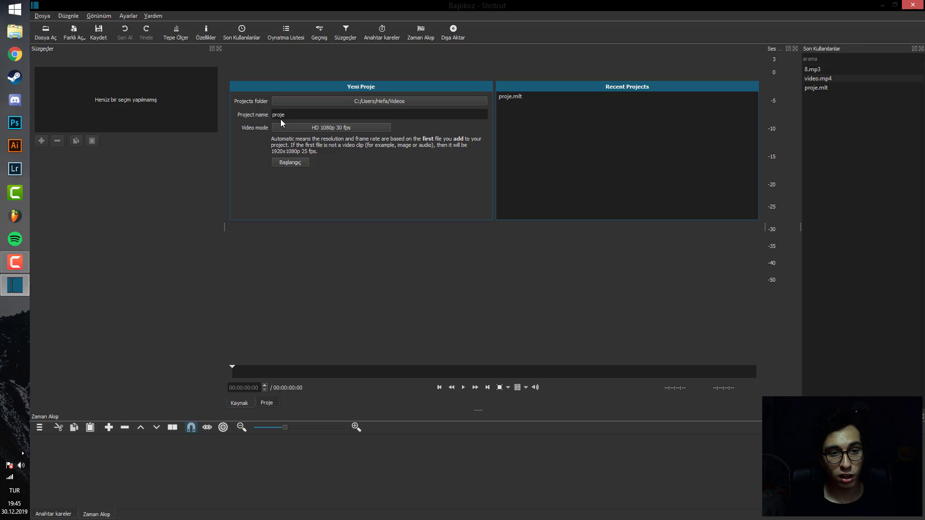
Replace the project name with "egitim" and create the project.
{"action": "left_click_drag", "start_coordinate": [286, 114], "coordinate": [259, 117]}
{"action": "key", "text": "BackSpace"}
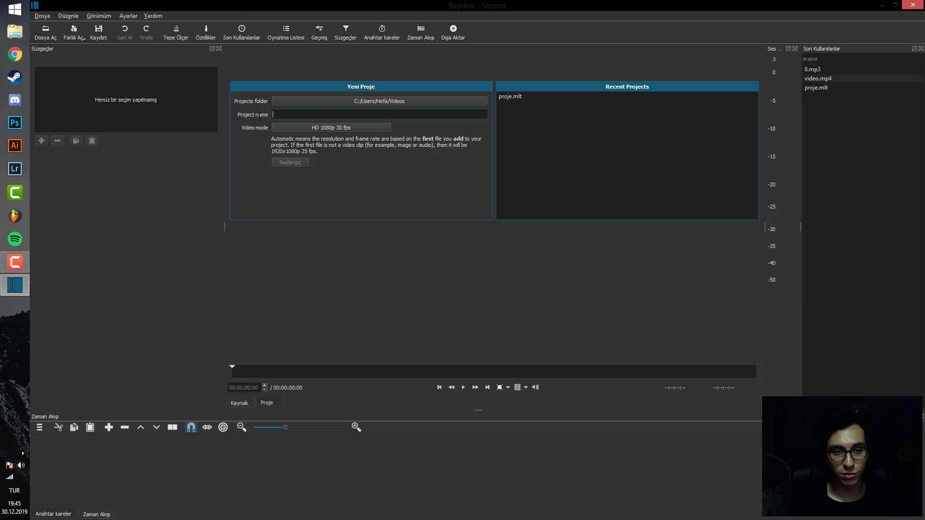
{"action": "type", "text": "egitim"}
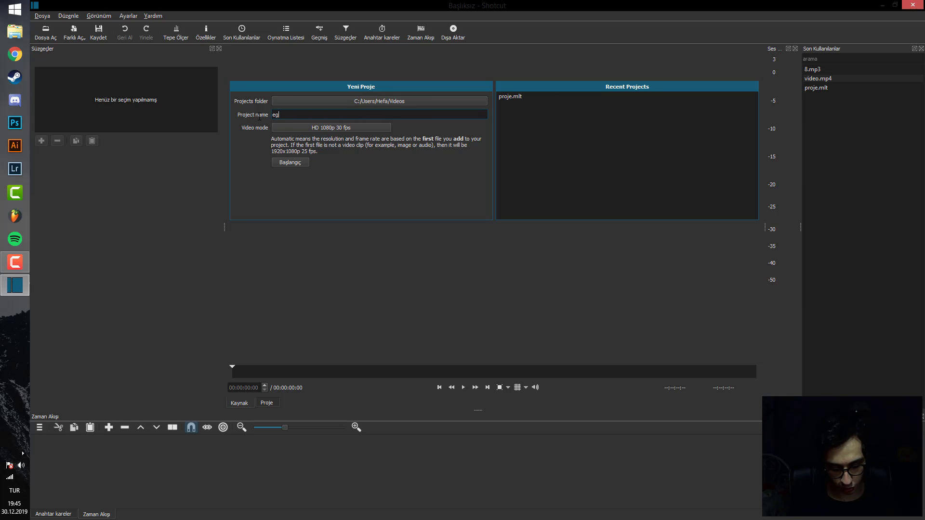
{"action": "left_click", "coordinate": [291, 163]}
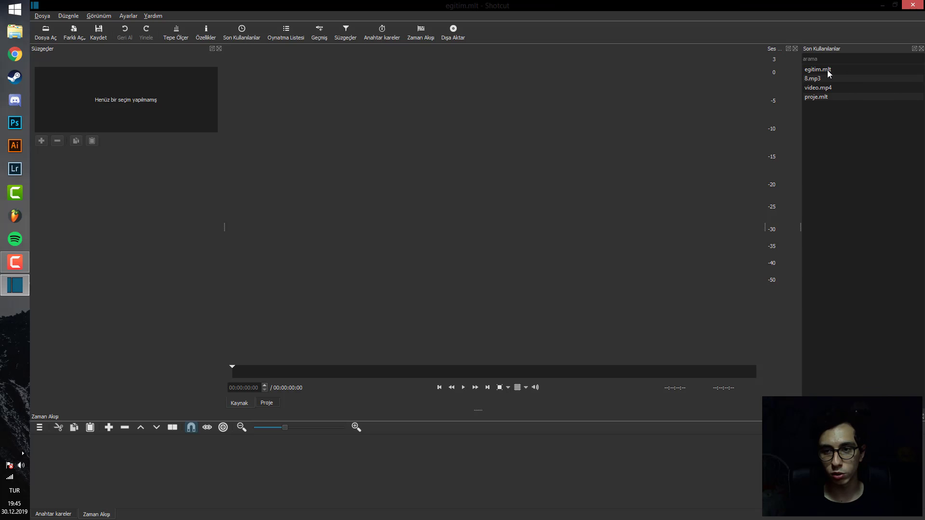
Load video.mp4 from the recent files into the preview and pause its playback at about 5 seconds.
{"action": "left_click", "coordinate": [822, 80]}
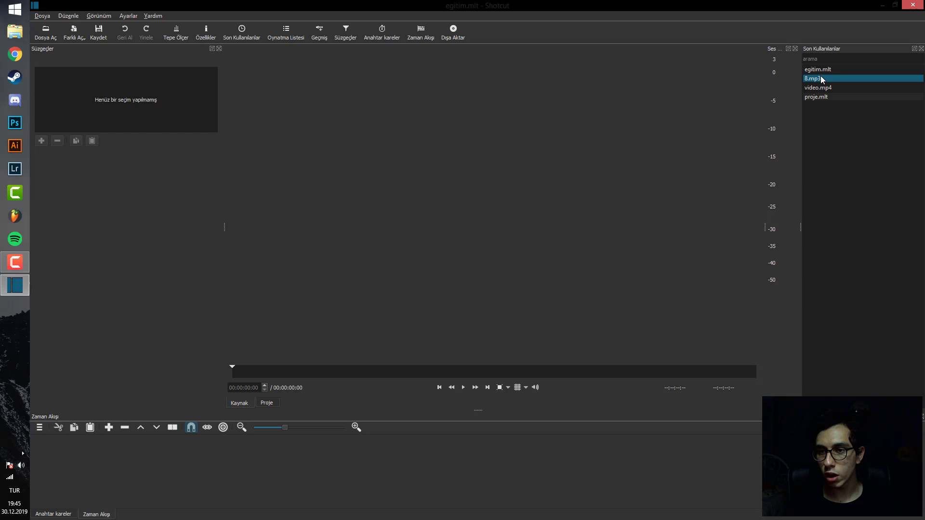
{"action": "left_click", "coordinate": [824, 89]}
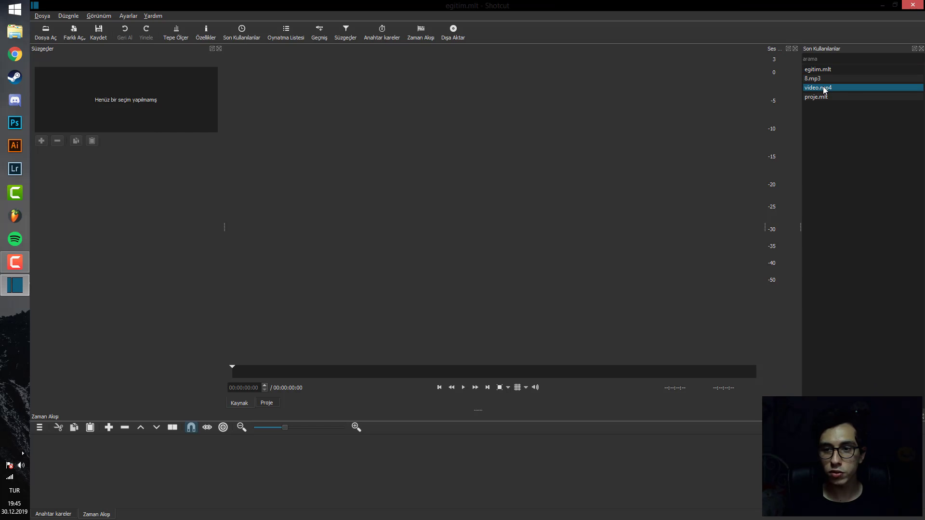
{"action": "left_click_drag", "start_coordinate": [821, 91], "coordinate": [754, 87]}
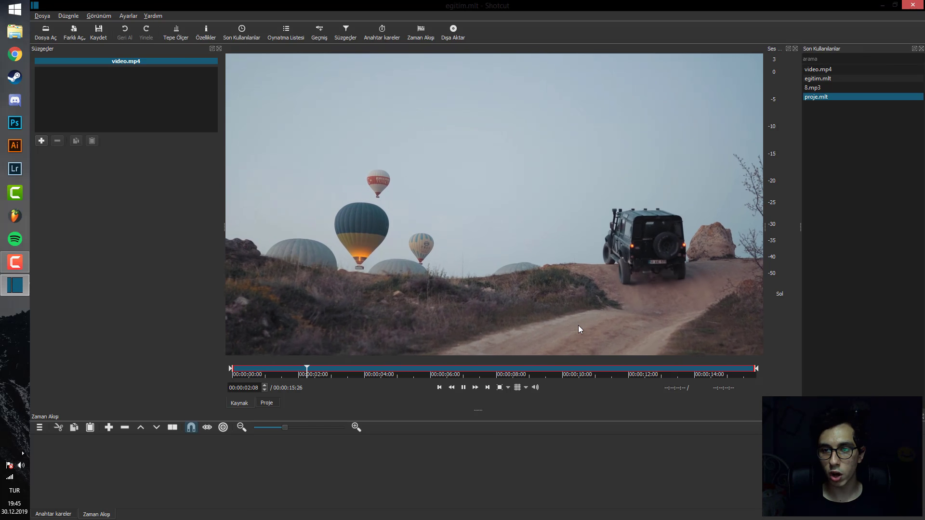
{"action": "left_click", "coordinate": [463, 387]}
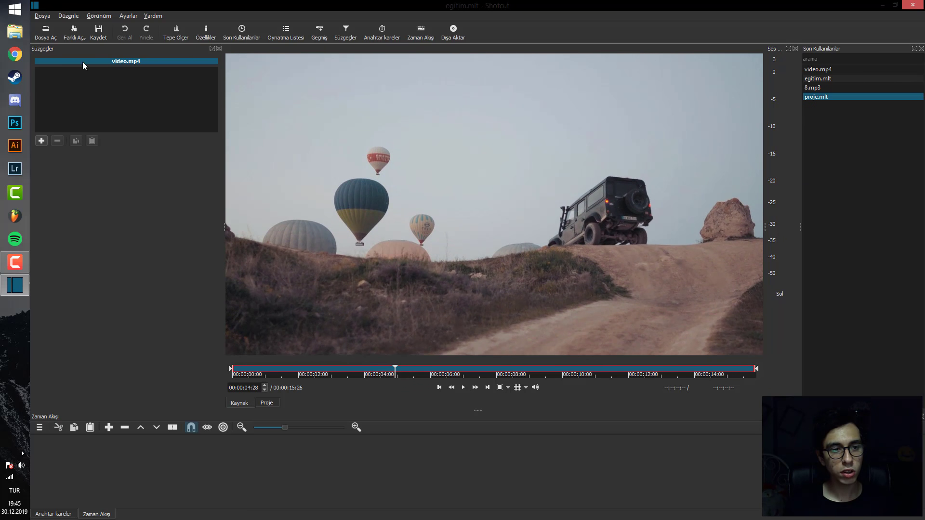
Look up the video file in the Desktop folder in File Explorer and close the window.
{"action": "left_click", "coordinate": [14, 31]}
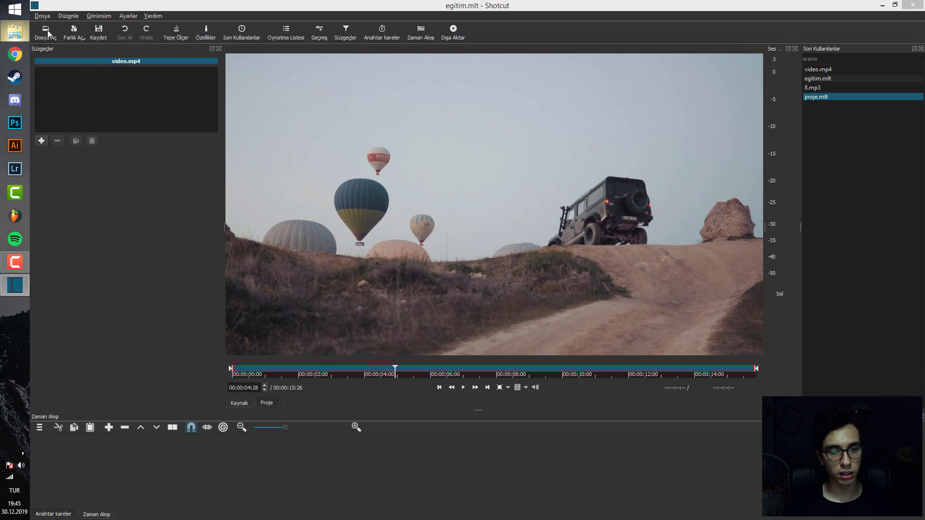
{"action": "left_click", "coordinate": [461, 146]}
{"action": "left_click_drag", "start_coordinate": [746, 224], "coordinate": [525, 200]}
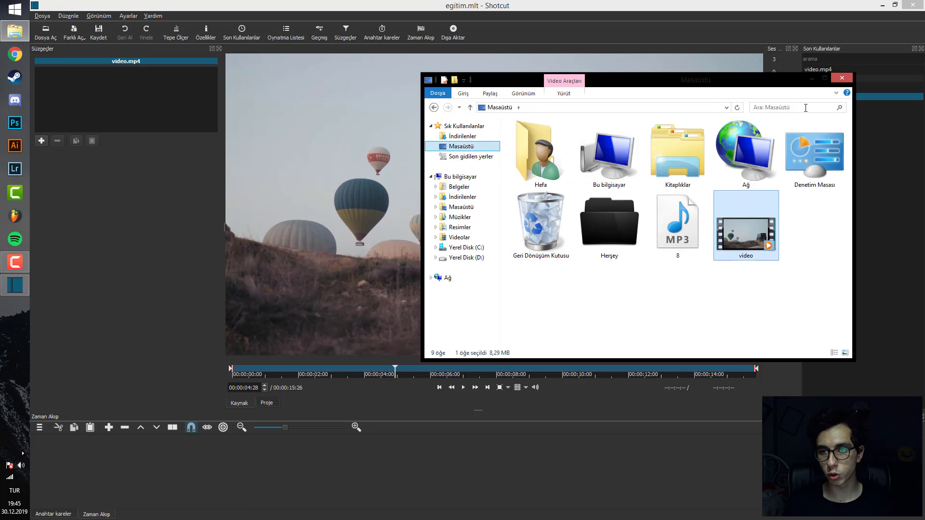
{"action": "left_click", "coordinate": [842, 78]}
Select video.mp4 among the recent files, move its preview to about 2 seconds, and place it on the timeline as track V1.
{"action": "left_click", "coordinate": [819, 87]}
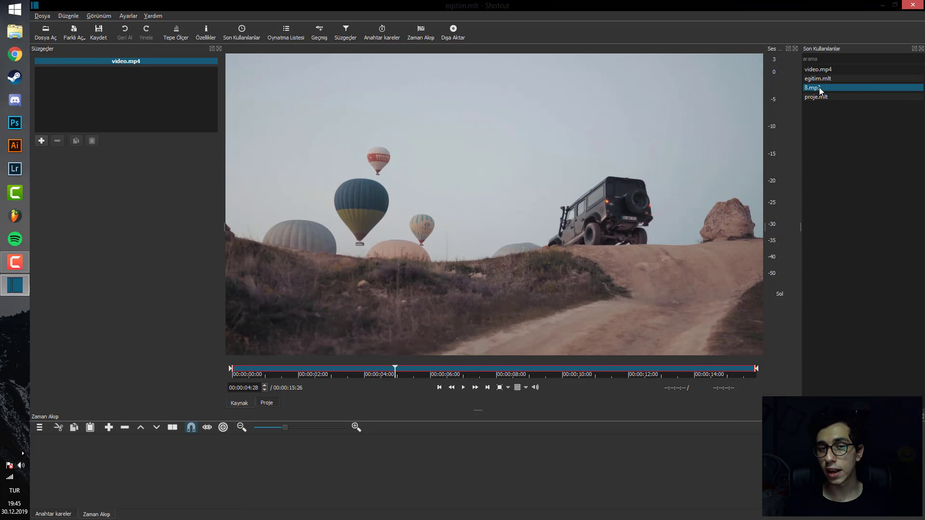
{"action": "left_click", "coordinate": [820, 97]}
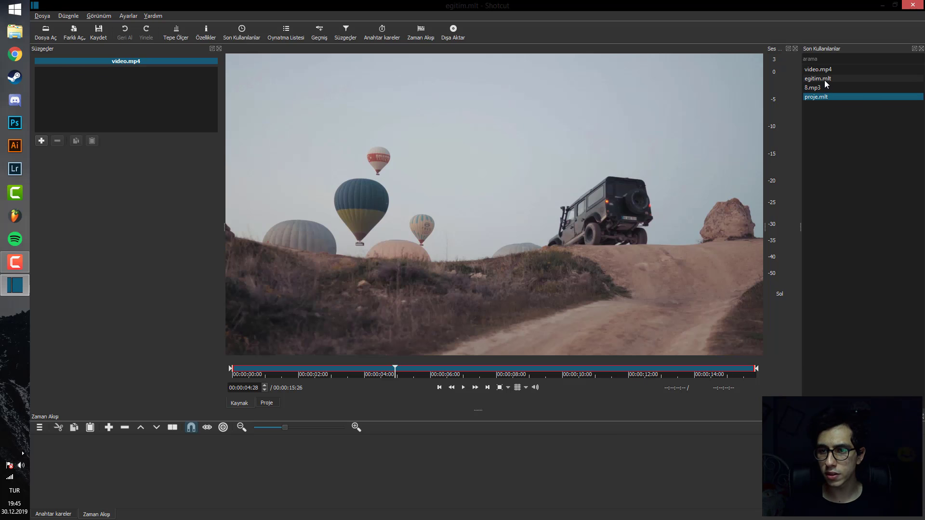
{"action": "left_click", "coordinate": [825, 80]}
{"action": "left_click", "coordinate": [820, 69]}
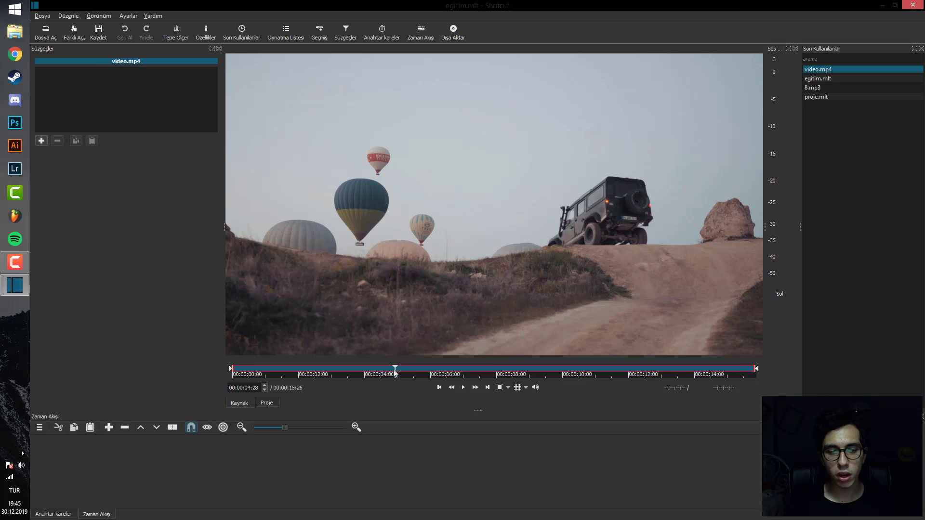
{"action": "left_click", "coordinate": [313, 373]}
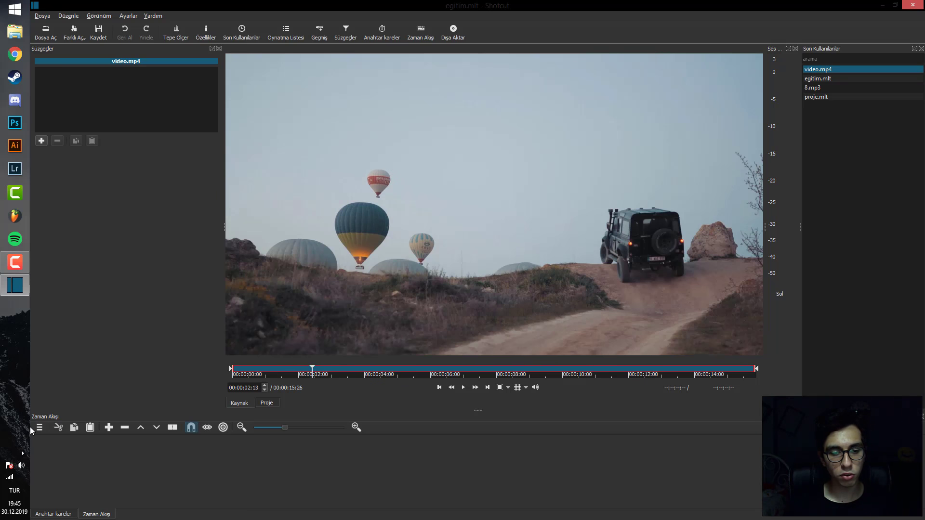
{"action": "left_click_drag", "start_coordinate": [415, 239], "coordinate": [71, 466]}
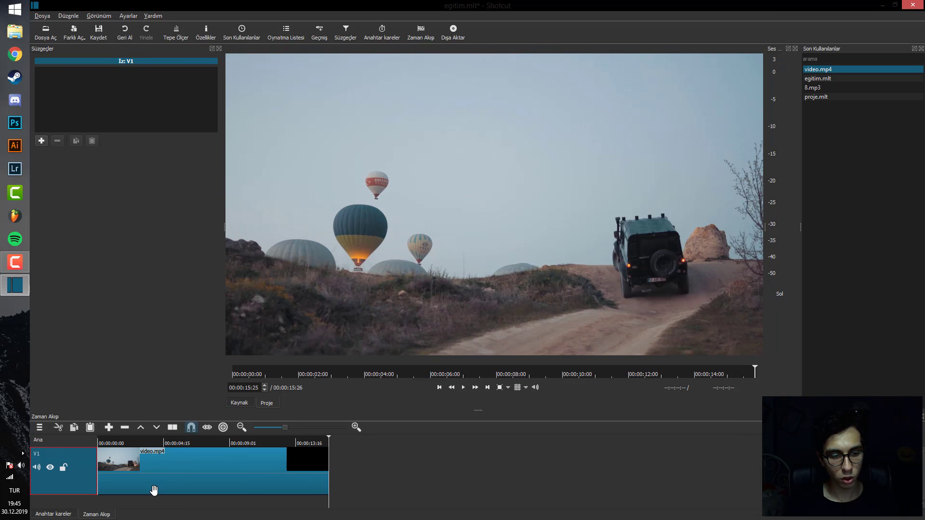
Scrub through the video.mp4 clip on track V1 and select the clip.
{"action": "left_click", "coordinate": [115, 443]}
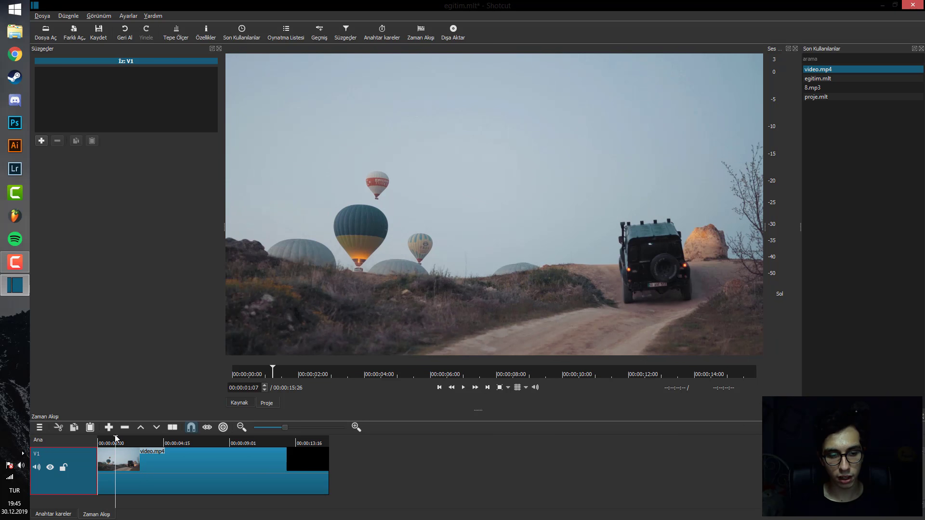
{"action": "left_click_drag", "start_coordinate": [116, 439], "coordinate": [208, 439]}
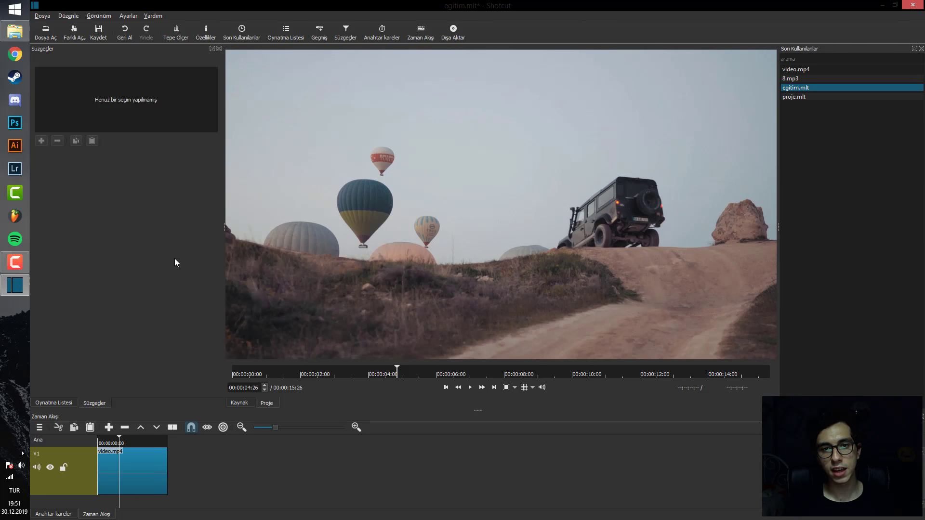
{"action": "left_click", "coordinate": [125, 460]}
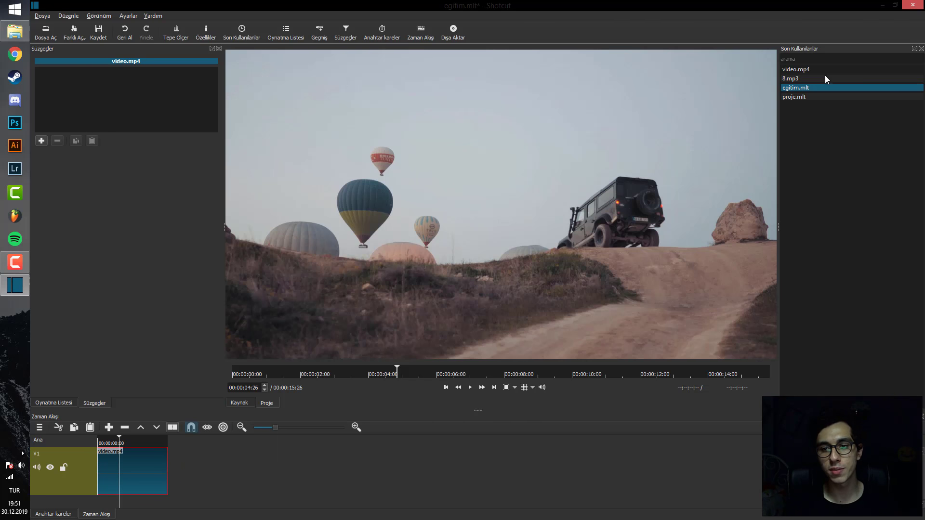
Add an audio track A1 to the timeline and place 8.mp3 from the recent files at its start.
{"action": "right_click", "coordinate": [66, 506]}
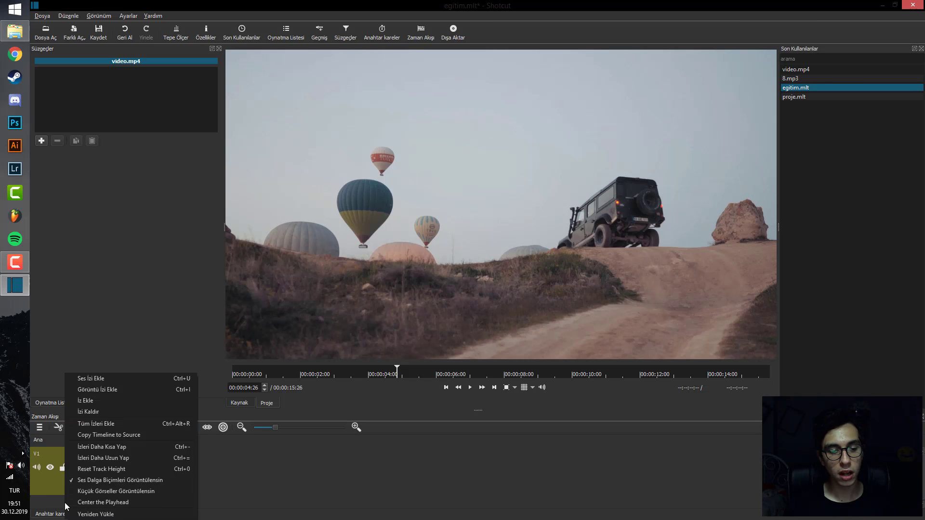
{"action": "left_click", "coordinate": [94, 383]}
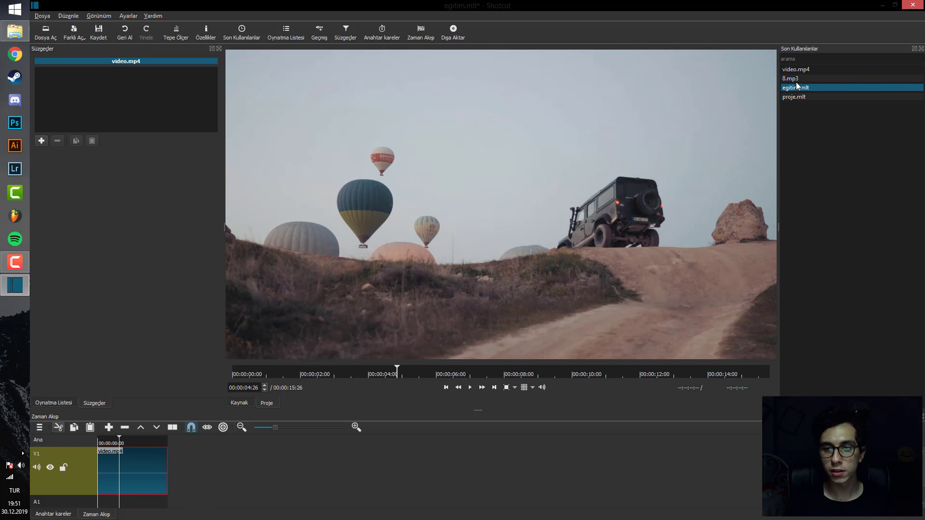
{"action": "left_click_drag", "start_coordinate": [798, 79], "coordinate": [619, 137]}
{"action": "left_click_drag", "start_coordinate": [463, 160], "coordinate": [451, 161]}
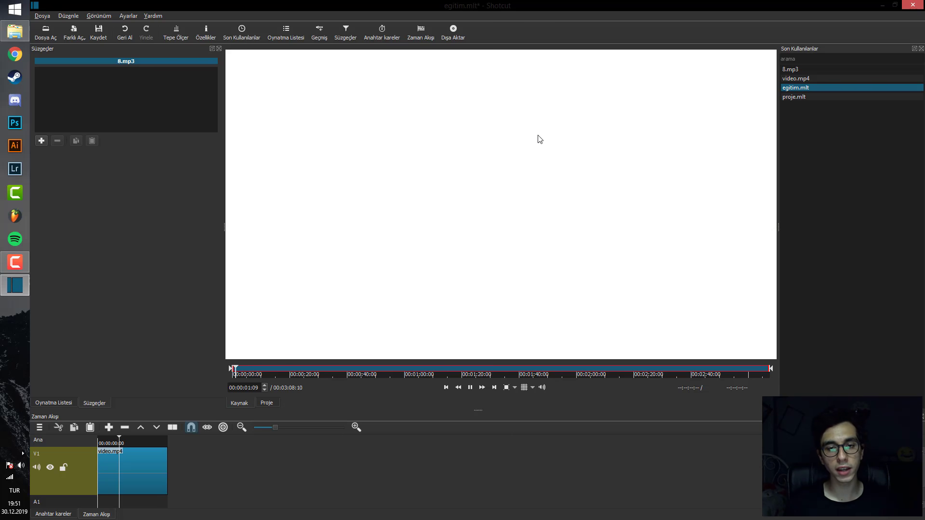
{"action": "left_click_drag", "start_coordinate": [537, 138], "coordinate": [99, 507]}
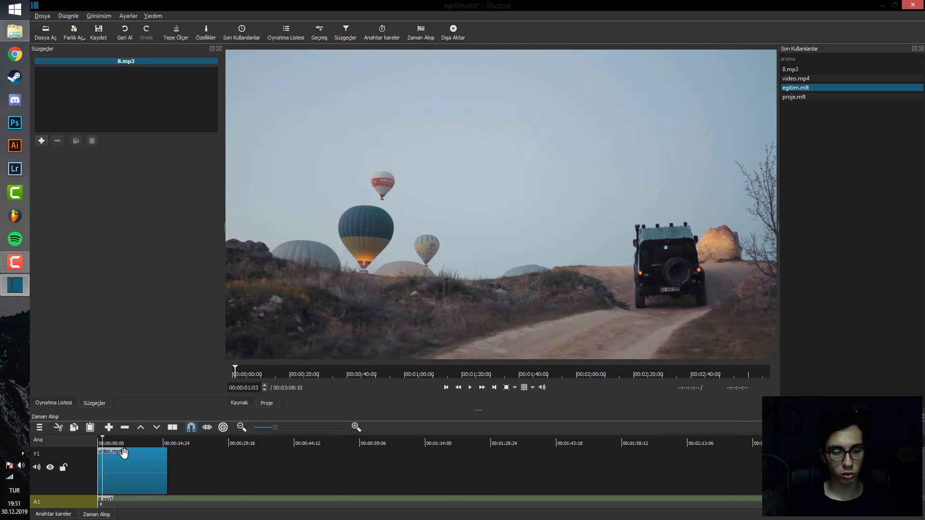
Shorten the 8.mp3 clip on track A1 so it ends together with the video.mp4 clip.
{"action": "left_click", "coordinate": [138, 453]}
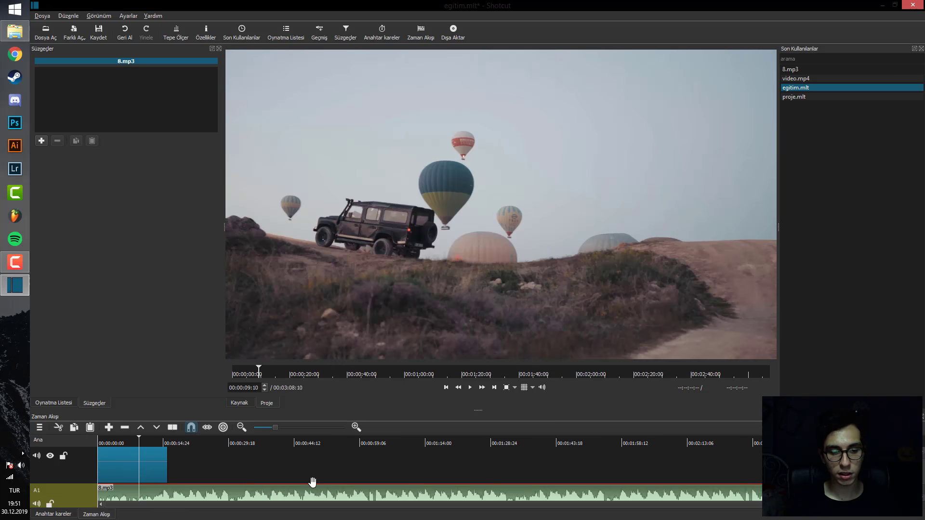
{"action": "scroll", "coordinate": [310, 482], "scroll_direction": "down", "scroll_amount": 1}
{"action": "scroll", "coordinate": [492, 477], "scroll_direction": "down", "scroll_amount": 3}
{"action": "scroll", "coordinate": [259, 480], "scroll_direction": "up", "scroll_amount": 2}
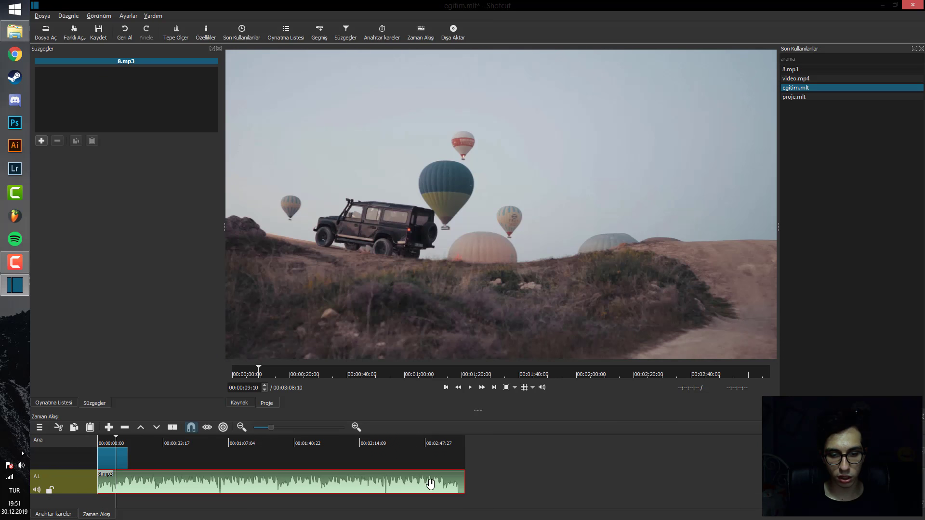
{"action": "left_click_drag", "start_coordinate": [463, 482], "coordinate": [123, 480]}
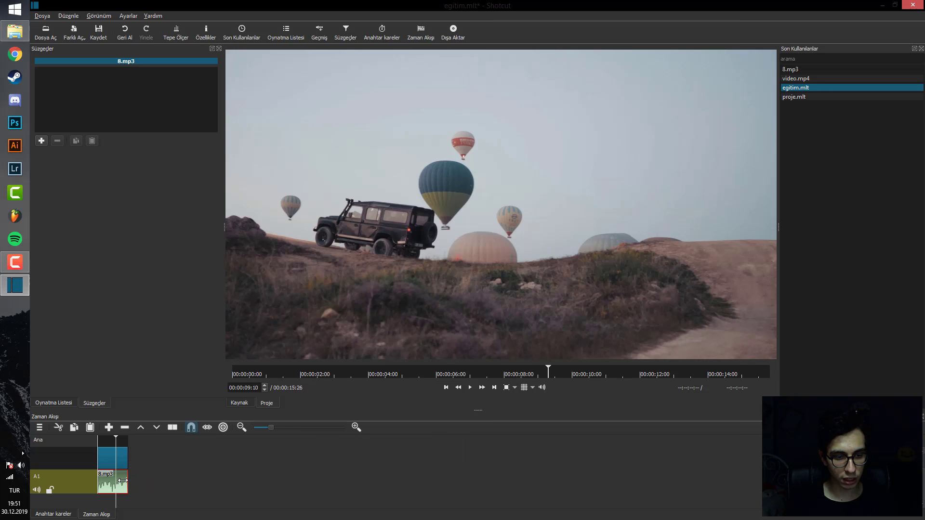
Split the video.mp4 clip on track V1 at about 11 seconds.
{"action": "left_click_drag", "start_coordinate": [115, 439], "coordinate": [110, 437]}
{"action": "left_click", "coordinate": [115, 439]}
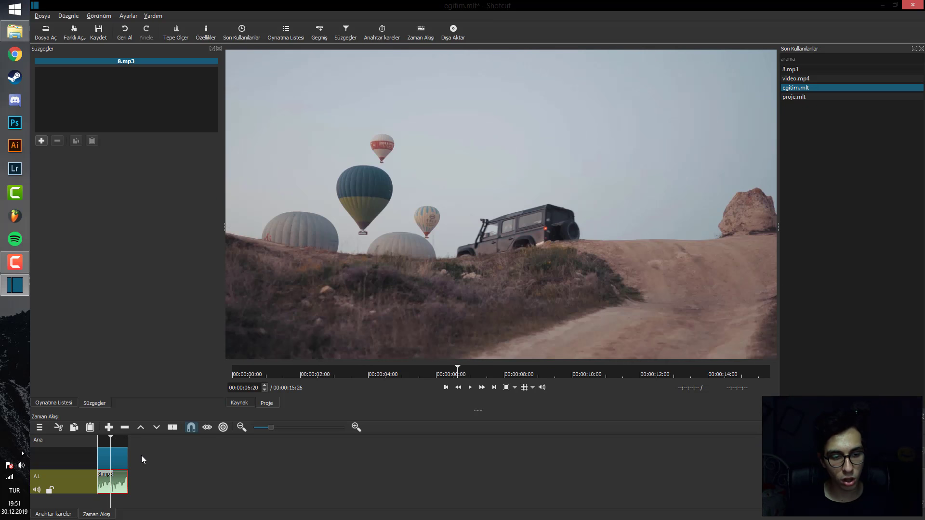
{"action": "scroll", "coordinate": [140, 455], "scroll_direction": "up", "scroll_amount": 1}
{"action": "left_click_drag", "start_coordinate": [126, 436], "coordinate": [148, 435]}
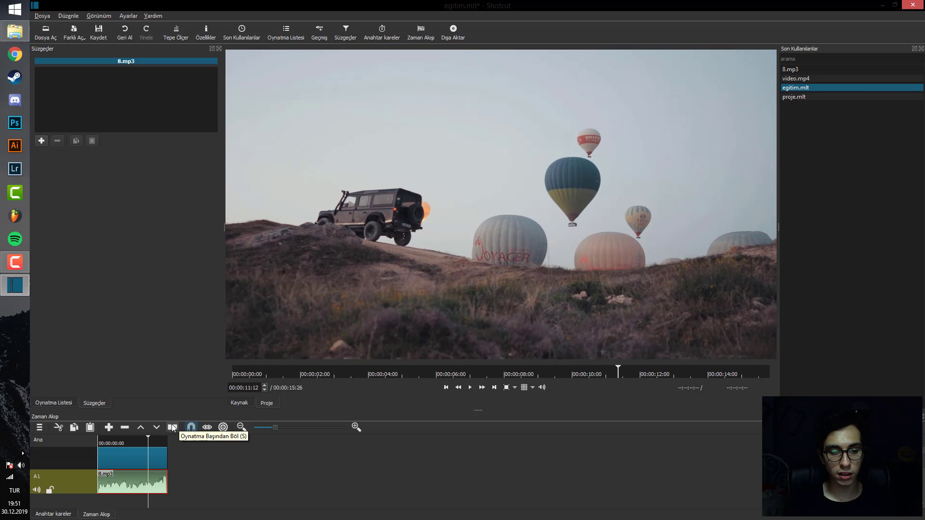
{"action": "left_click", "coordinate": [155, 451]}
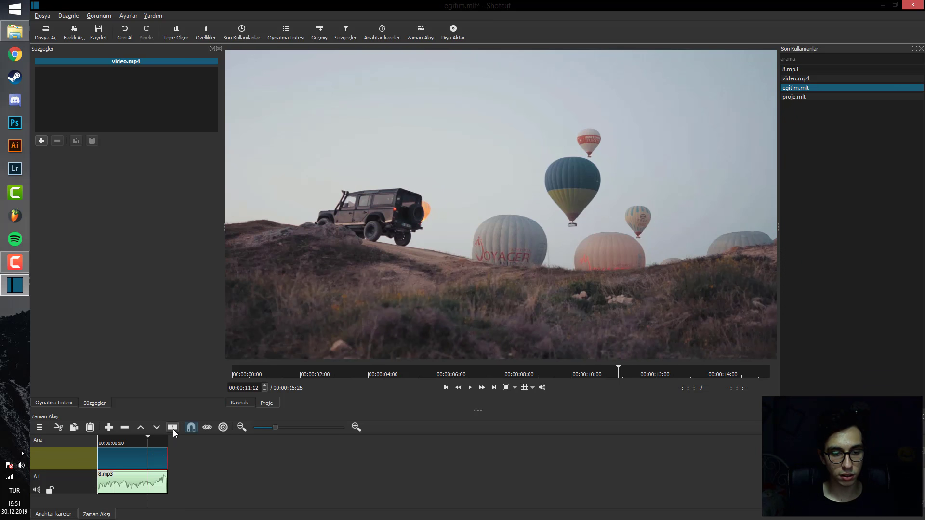
{"action": "left_click", "coordinate": [173, 430]}
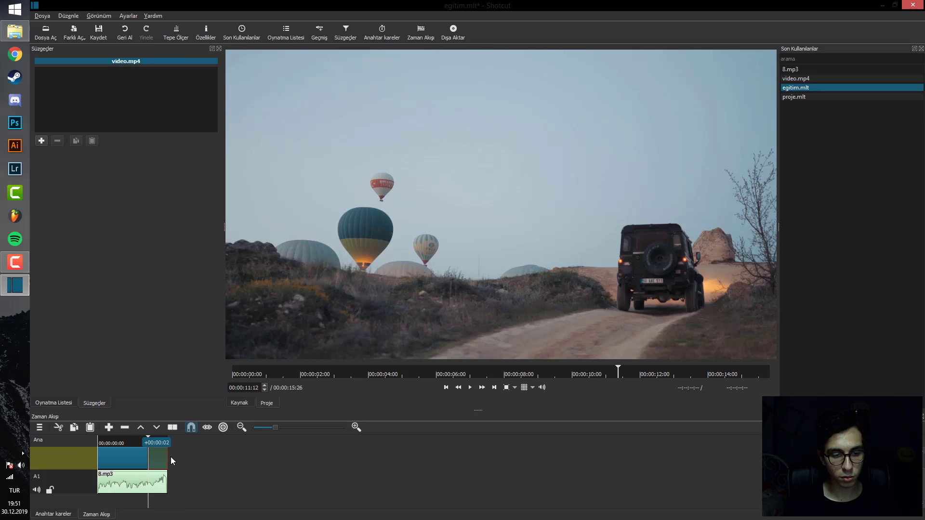
Try moving the second piece of video.mp4 on the timeline, and undo back to the unsplit clip.
{"action": "mouse_move", "coordinate": [171, 457]}
{"action": "left_mouse_down"}
{"action": "mouse_move", "coordinate": [158, 455]}
{"action": "mouse_move", "coordinate": [167, 455]}
{"action": "left_mouse_up"}
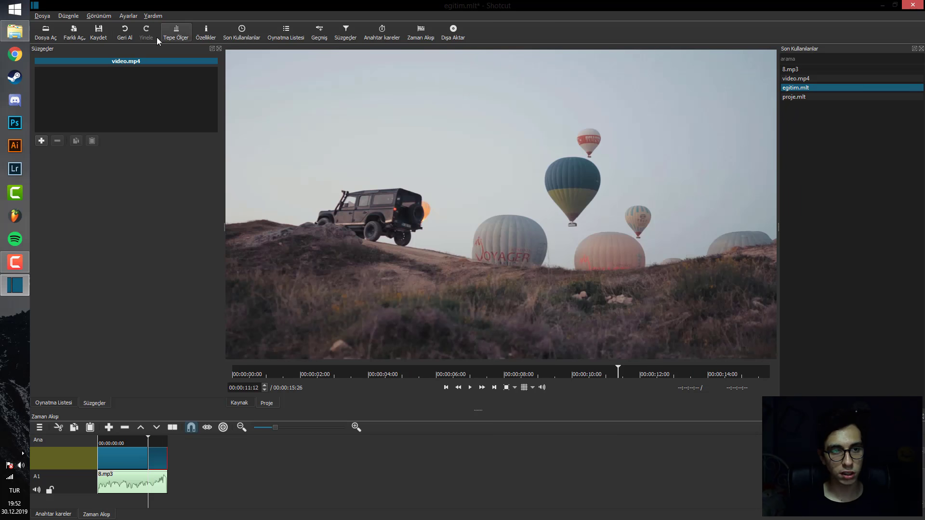
{"action": "left_click", "coordinate": [120, 34]}
{"action": "left_click", "coordinate": [120, 35]}
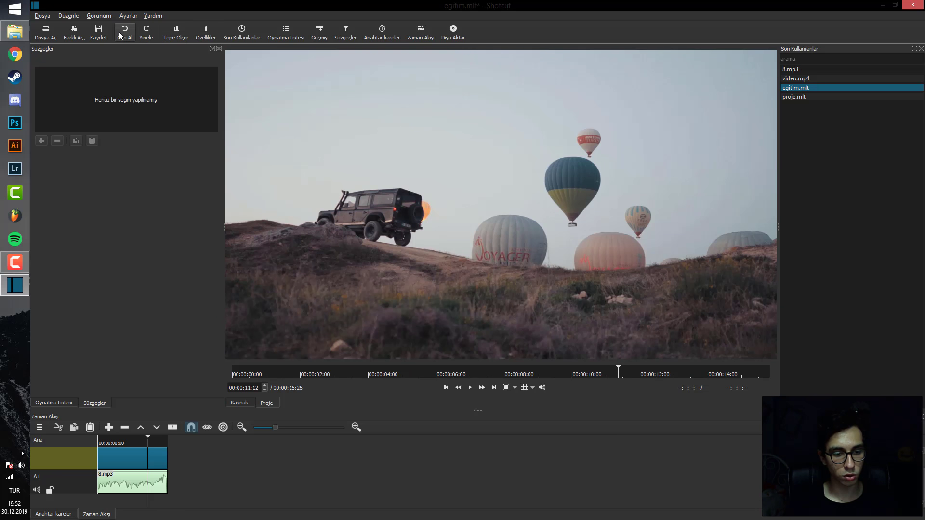
Move the playhead to about 6 seconds and add the 3D Text (HTML) filter to the video.mp4 clip.
{"action": "left_click", "coordinate": [126, 440]}
{"action": "left_click", "coordinate": [130, 34]}
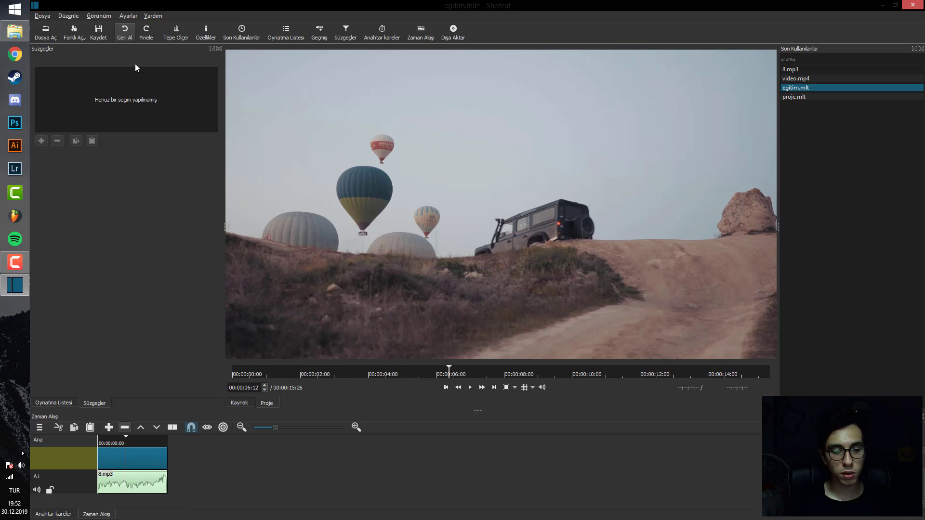
{"action": "left_click", "coordinate": [134, 457]}
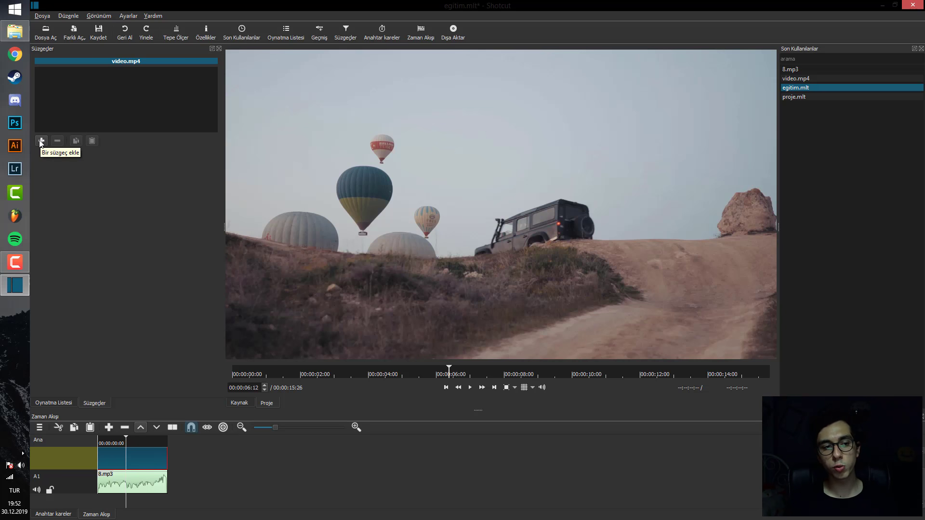
{"action": "left_click", "coordinate": [41, 142]}
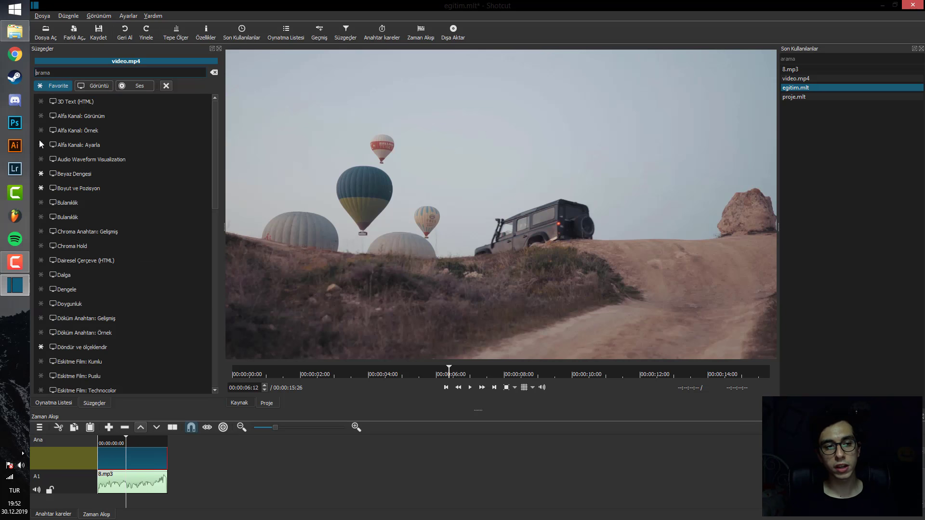
{"action": "left_click", "coordinate": [108, 101]}
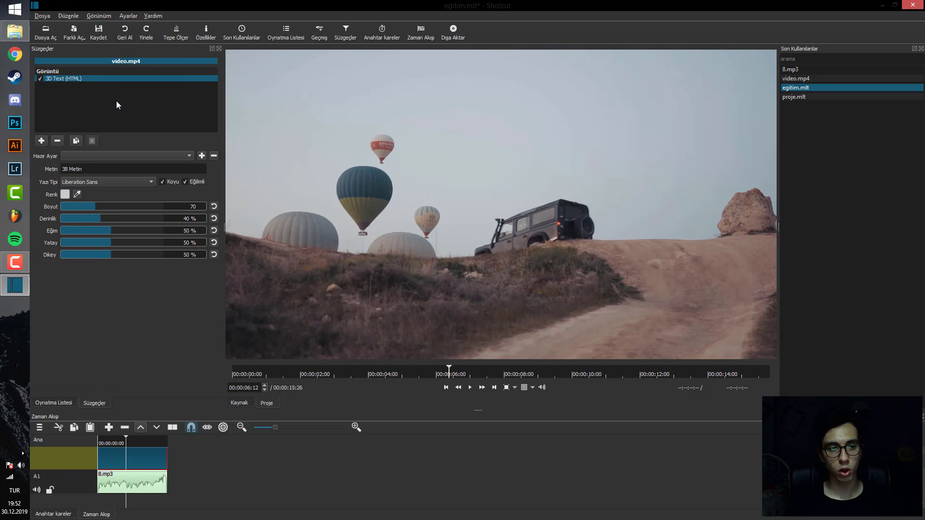
Replace the filter's default 3D text with EGİTİMTUBE.
{"action": "triple_click", "coordinate": [94, 166]}
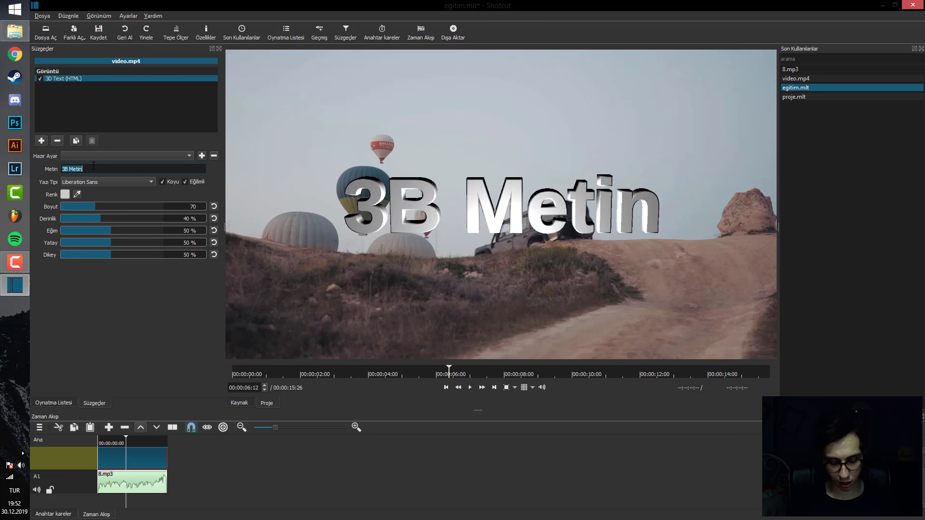
{"action": "type", "text": "EGİTİ"}
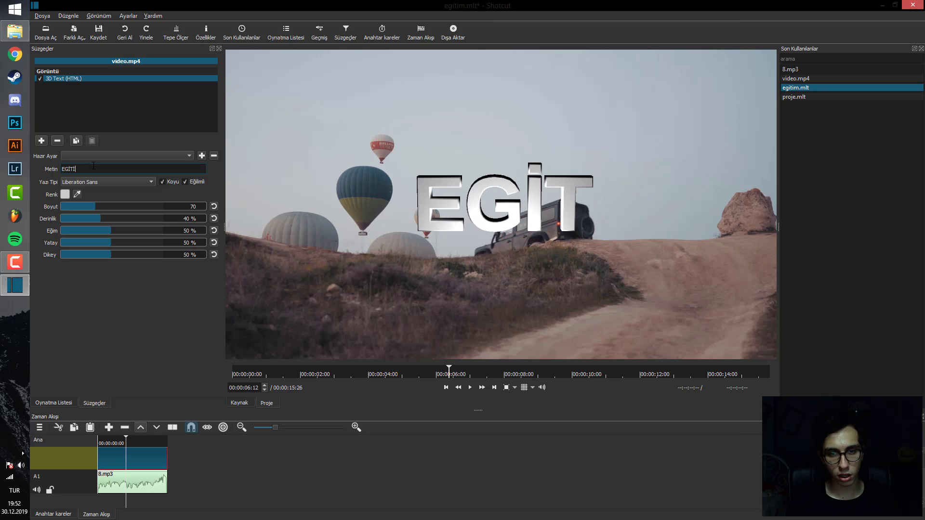
{"action": "type", "text": "M "}
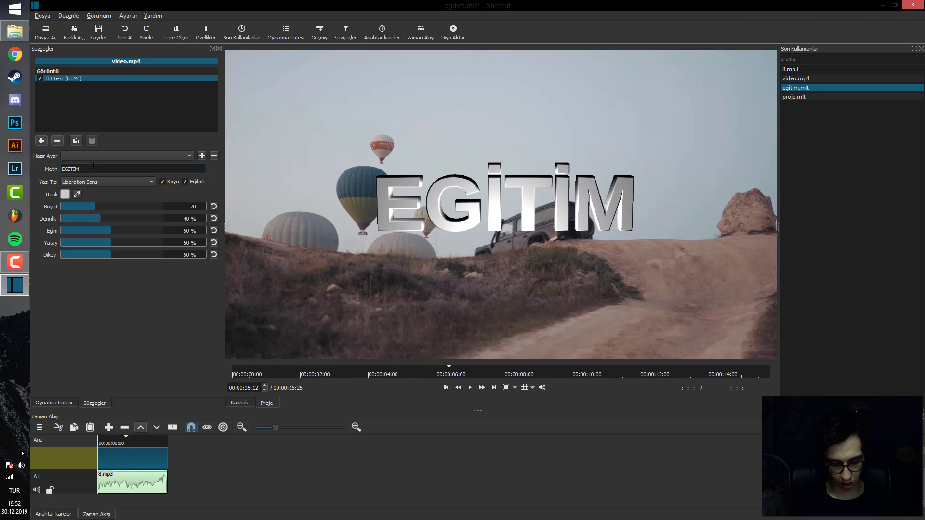
{"action": "type", "text": "TUBE"}
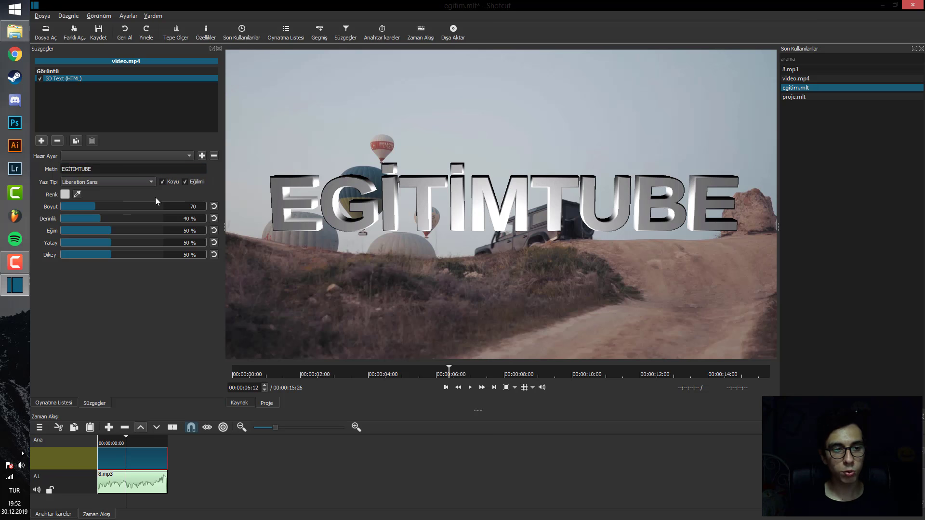
Try the Gentilis font on the 3D text and switch back to Liberation Sans.
{"action": "left_click", "coordinate": [118, 183]}
{"action": "left_click", "coordinate": [96, 200]}
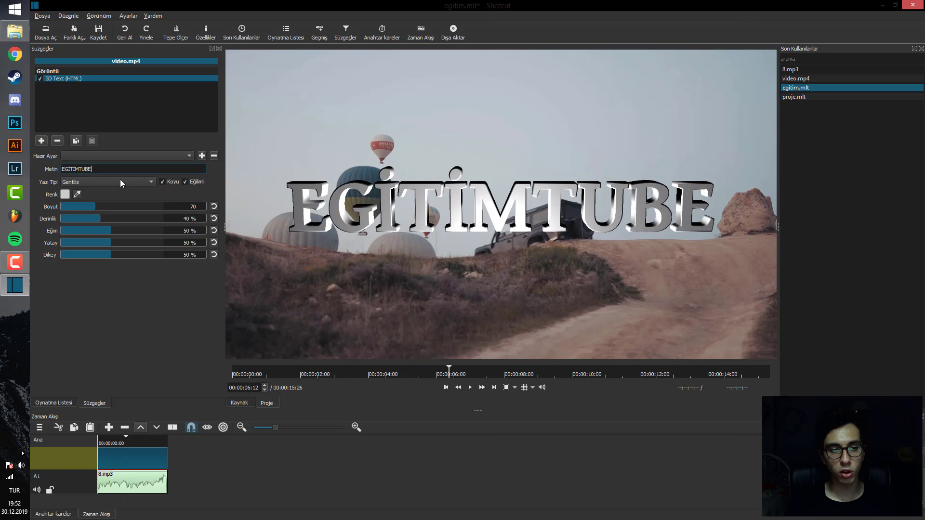
{"action": "left_click", "coordinate": [120, 180]}
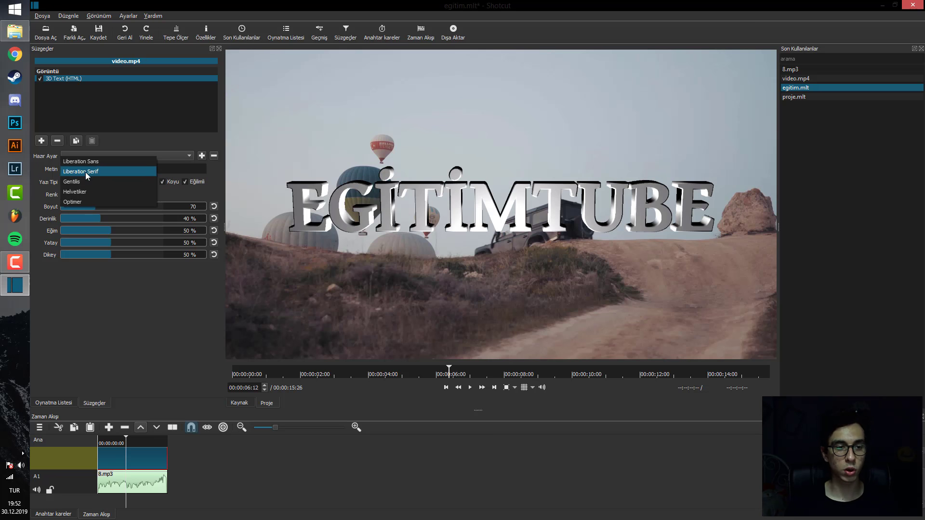
{"action": "left_click", "coordinate": [83, 163]}
Set the 3D text's colour to red (#cc0000).
{"action": "left_click", "coordinate": [65, 194]}
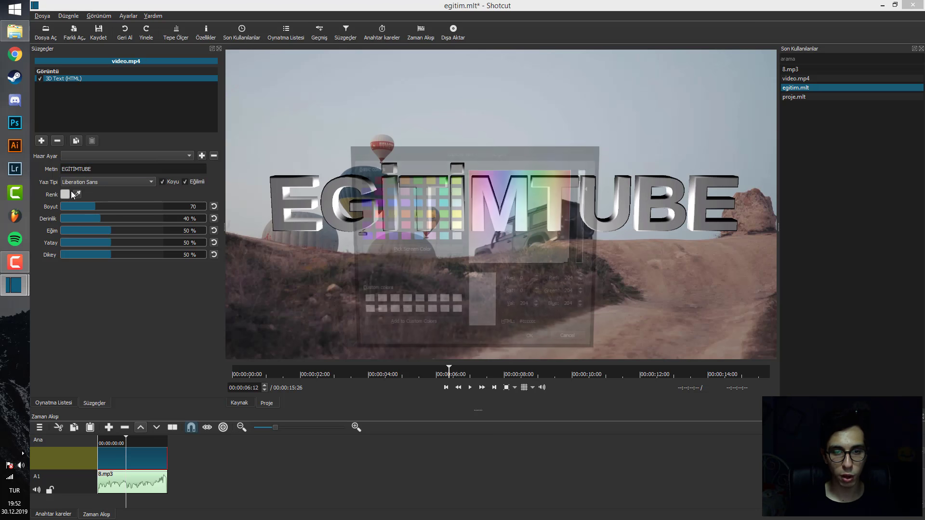
{"action": "left_click_drag", "start_coordinate": [525, 187], "coordinate": [609, 133]}
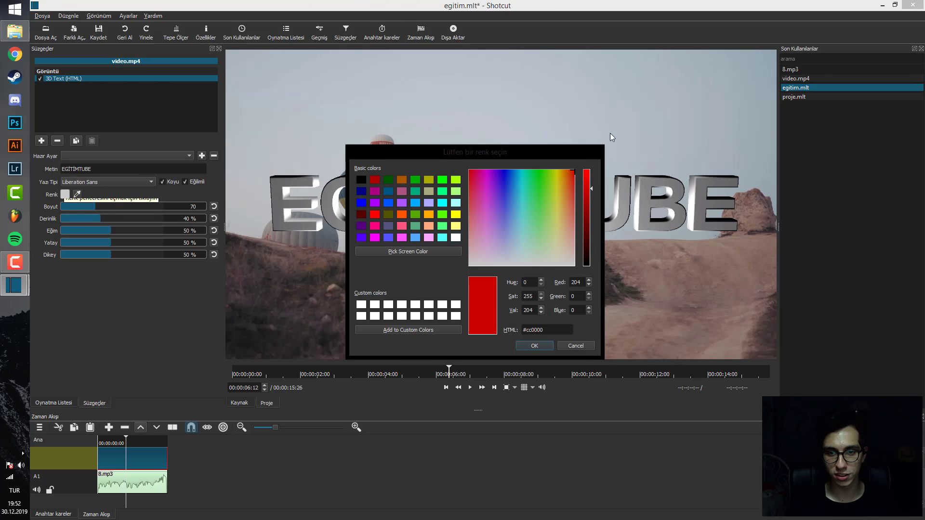
{"action": "left_click", "coordinate": [535, 346]}
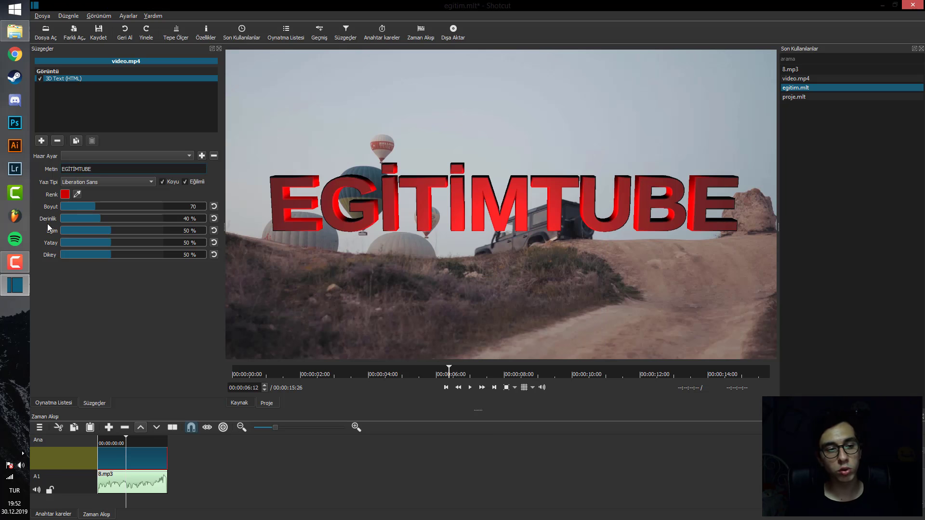
Set the 3D text's size to 66, its depth to 78% and its tilt to 41%, and adjust its horizontal position.
{"action": "left_click_drag", "start_coordinate": [89, 208], "coordinate": [142, 218]}
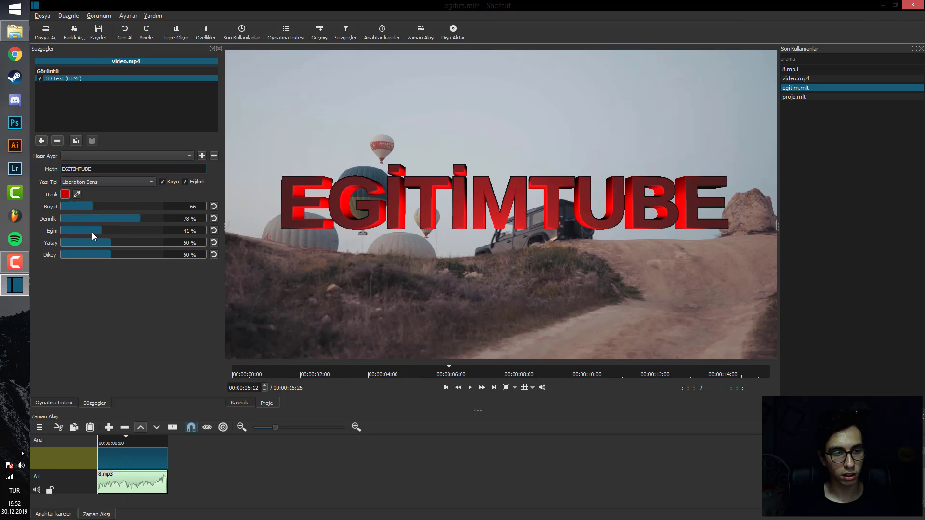
{"action": "mouse_move", "coordinate": [97, 245]}
{"action": "left_mouse_down"}
{"action": "mouse_move", "coordinate": [124, 244]}
{"action": "mouse_move", "coordinate": [113, 244]}
{"action": "left_mouse_up"}
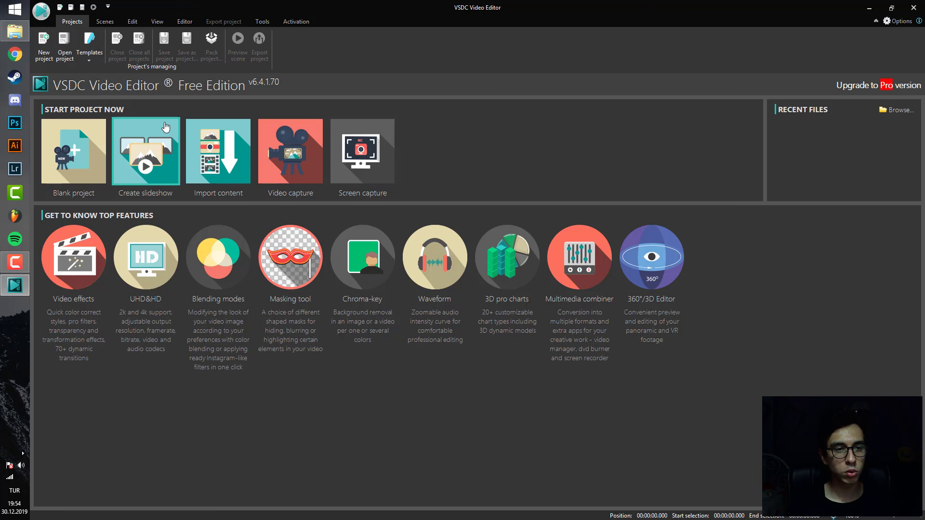
Switch to VSDC Video Editor, start a new project and choose Free configuration as the device.
{"action": "left_click", "coordinate": [47, 56]}
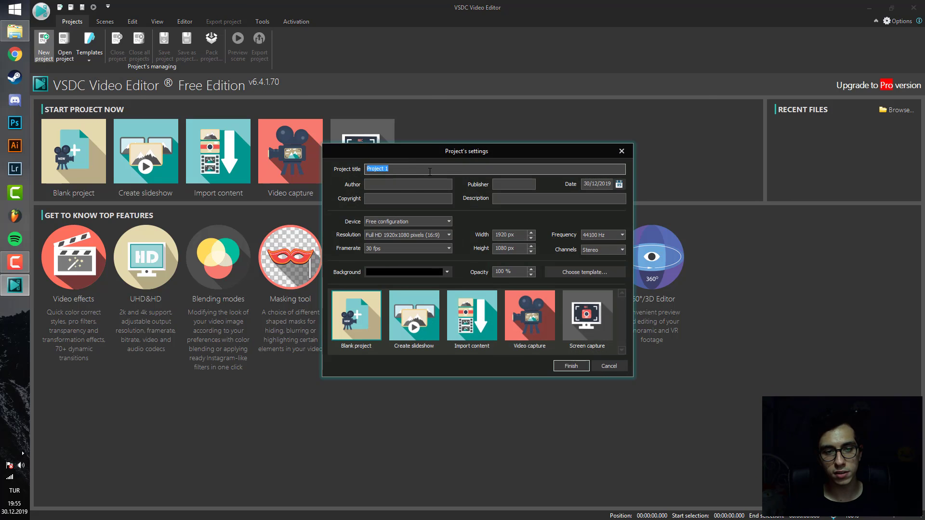
{"action": "left_click", "coordinate": [395, 223]}
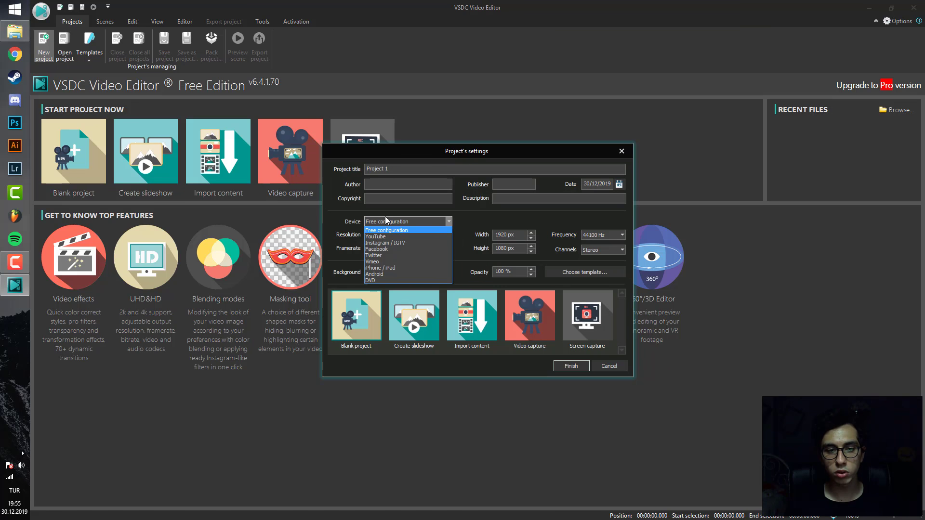
{"action": "left_click", "coordinate": [387, 222]}
{"action": "left_click", "coordinate": [390, 221]}
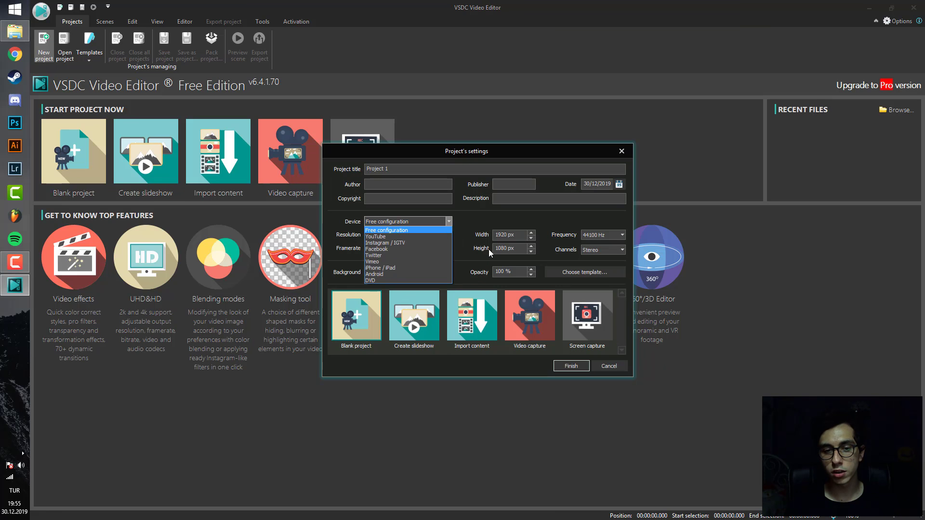
{"action": "left_click", "coordinate": [387, 230]}
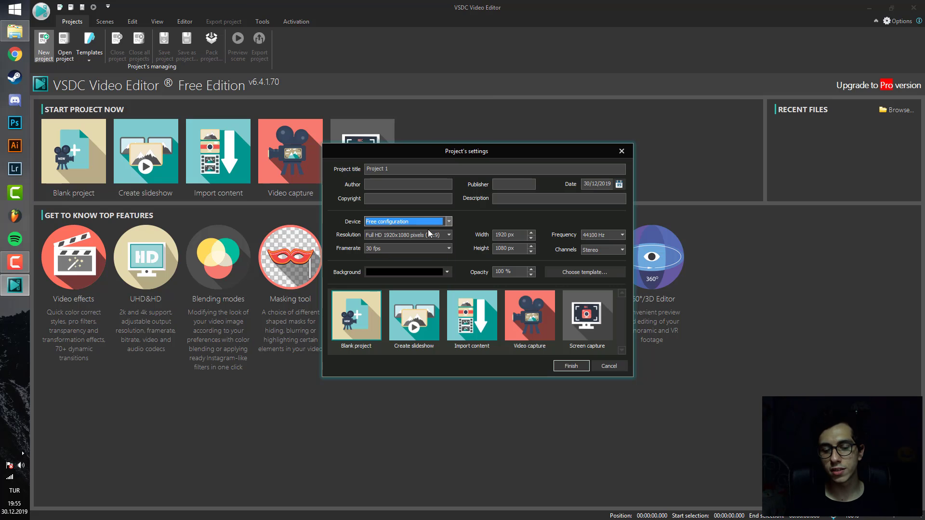
Look through the new project's resolution and framerate options, keeping Full HD 1920x1080 pixels (16:9) and 30 fps.
{"action": "left_click", "coordinate": [409, 234]}
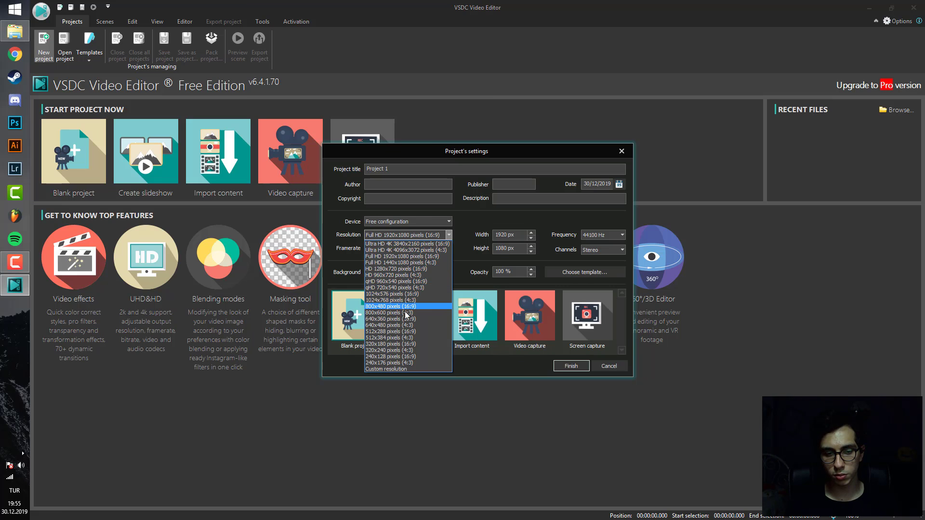
{"action": "left_click", "coordinate": [420, 236]}
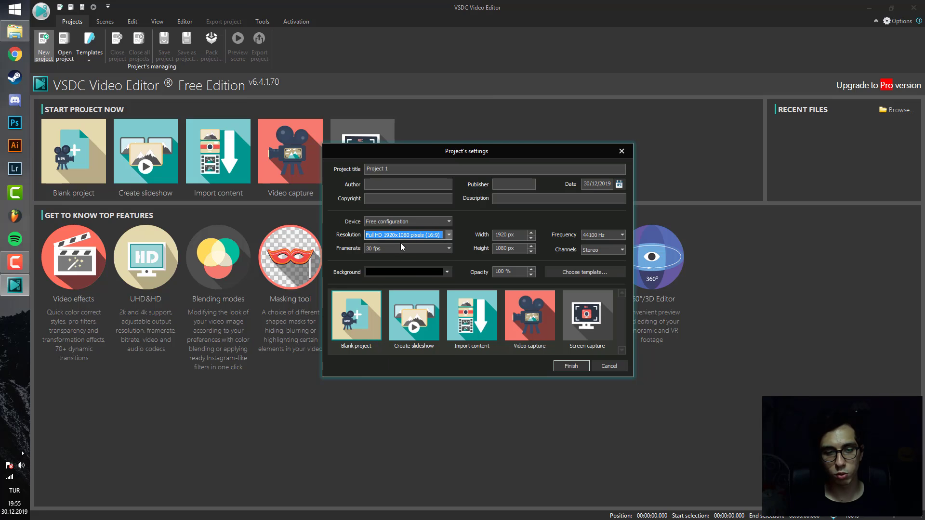
{"action": "left_click", "coordinate": [400, 247]}
{"action": "left_click", "coordinate": [404, 247]}
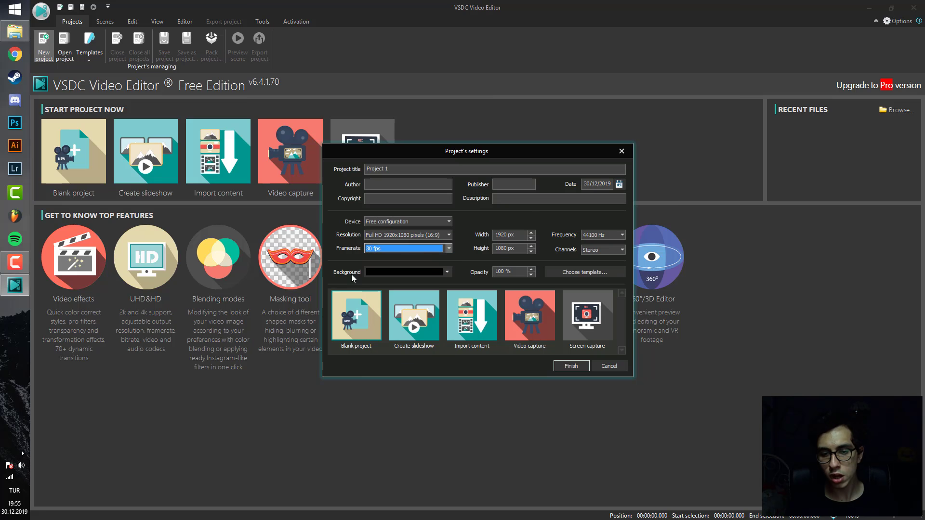
Create the blank project and add the desktop files video and 8 (MP3) to separate layers of its timeline.
{"action": "left_click", "coordinate": [571, 366]}
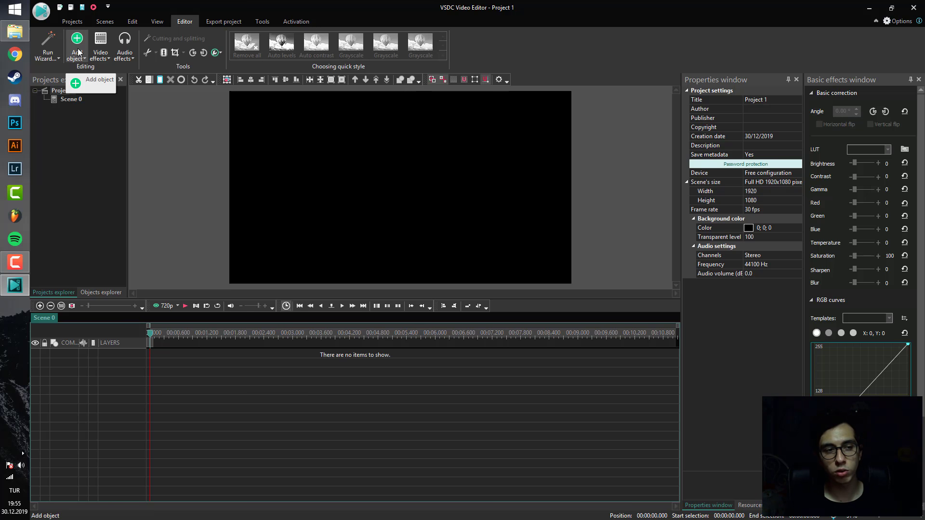
{"action": "left_click", "coordinate": [14, 31]}
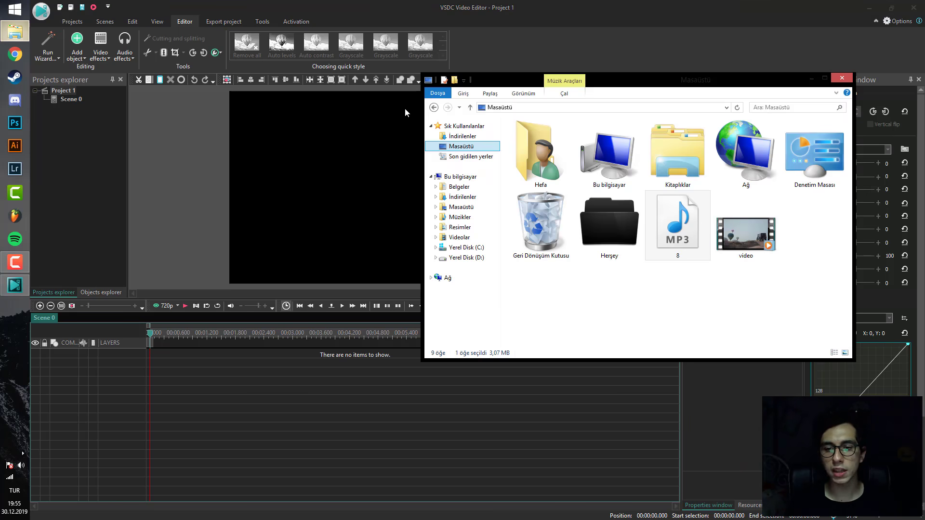
{"action": "left_click_drag", "start_coordinate": [755, 254], "coordinate": [291, 299]}
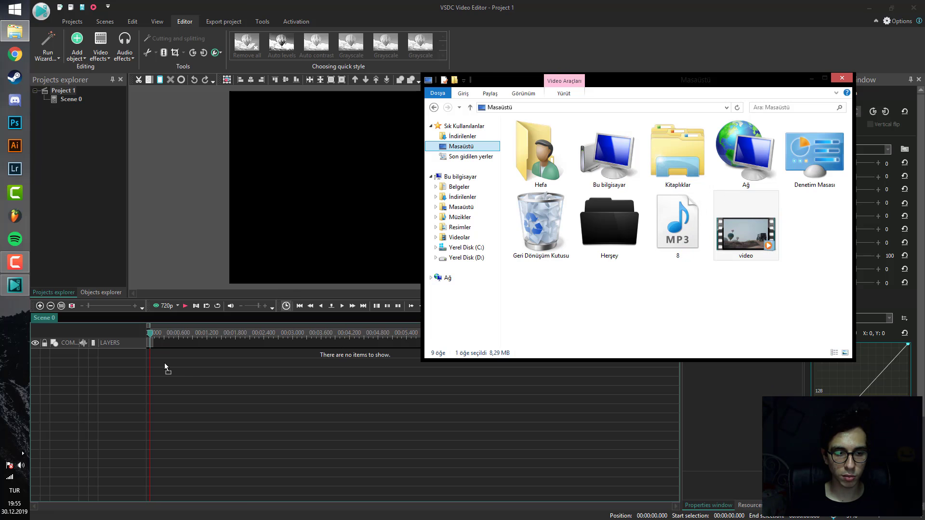
{"action": "left_click_drag", "start_coordinate": [677, 225], "coordinate": [163, 381]}
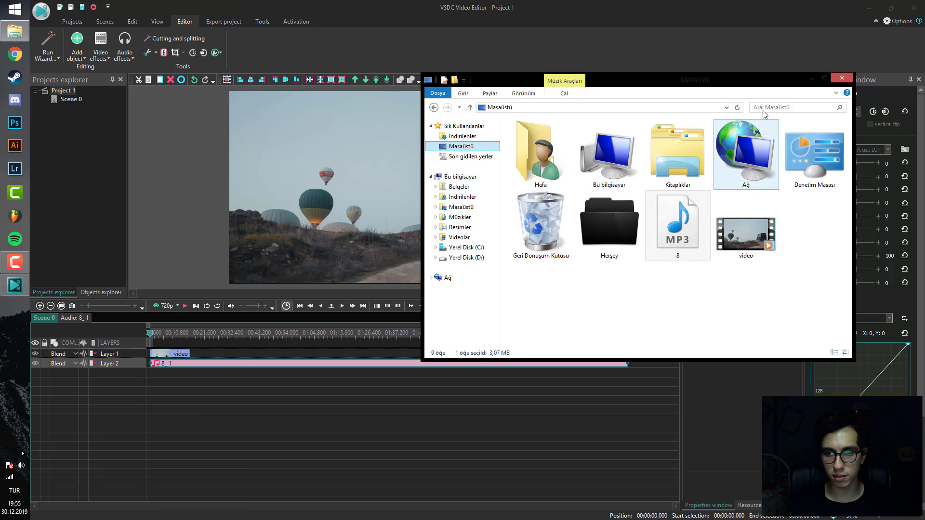
{"action": "left_click", "coordinate": [842, 78]}
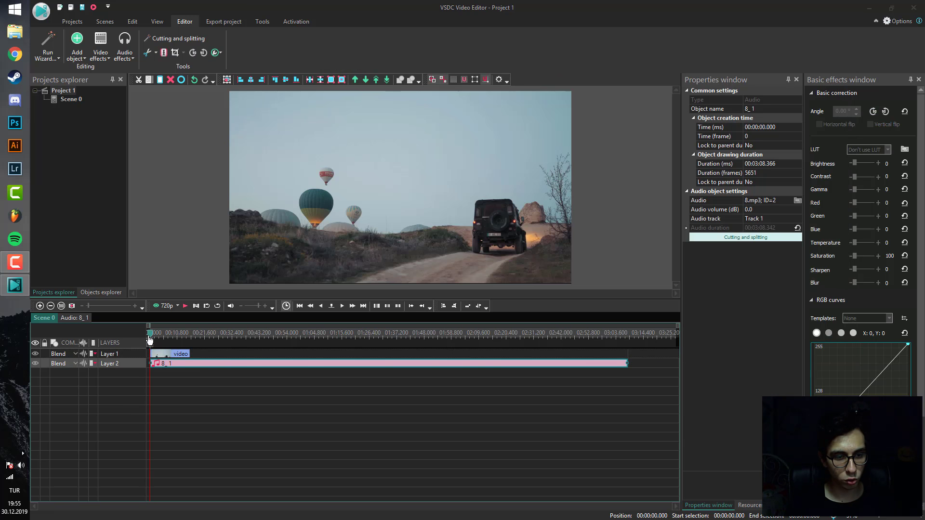
Trim the end of the 8 audio clip to match the video clip's end, at a duration of 15.833 seconds.
{"action": "left_click", "coordinate": [212, 333]}
{"action": "left_click", "coordinate": [168, 357]}
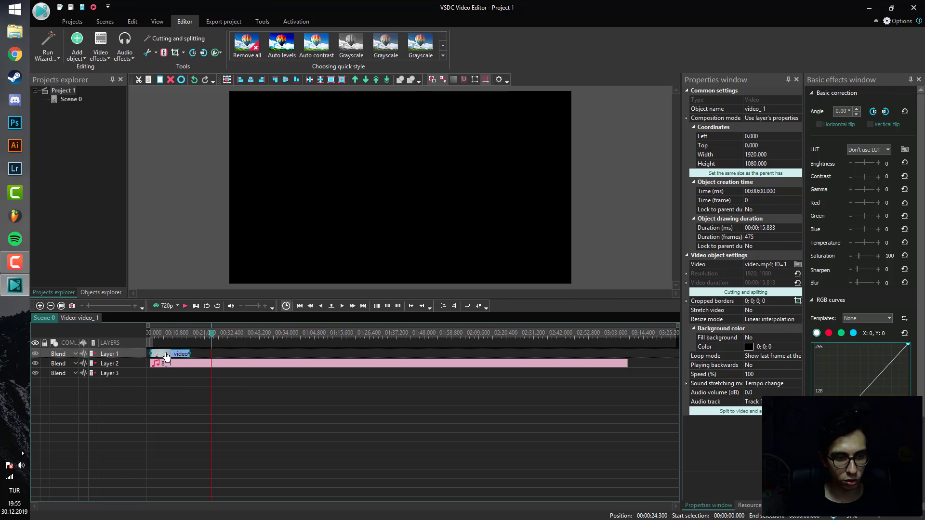
{"action": "left_click", "coordinate": [158, 364]}
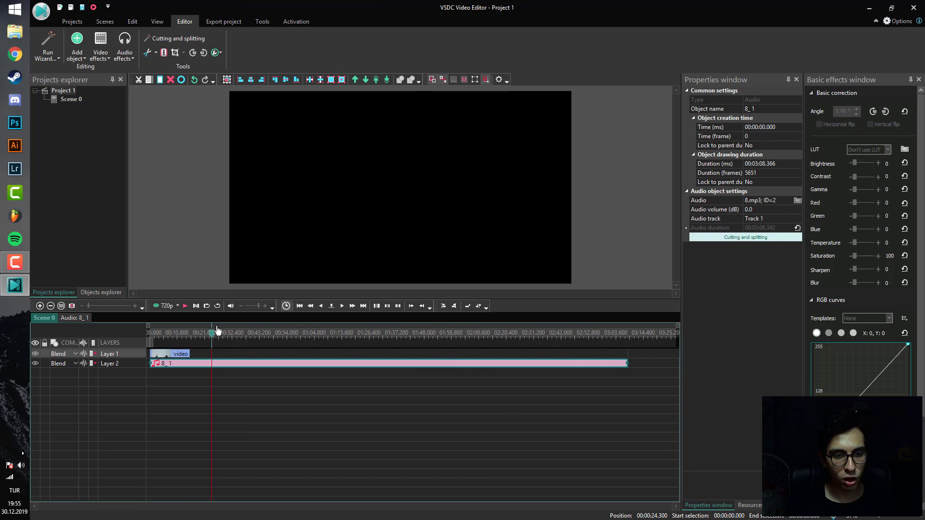
{"action": "left_click", "coordinate": [158, 333]}
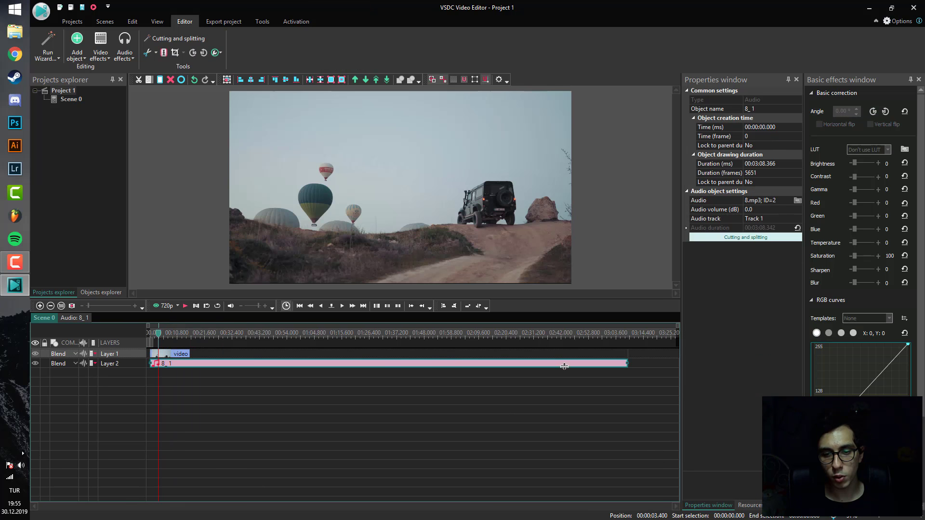
{"action": "left_click_drag", "start_coordinate": [627, 362], "coordinate": [190, 357]}
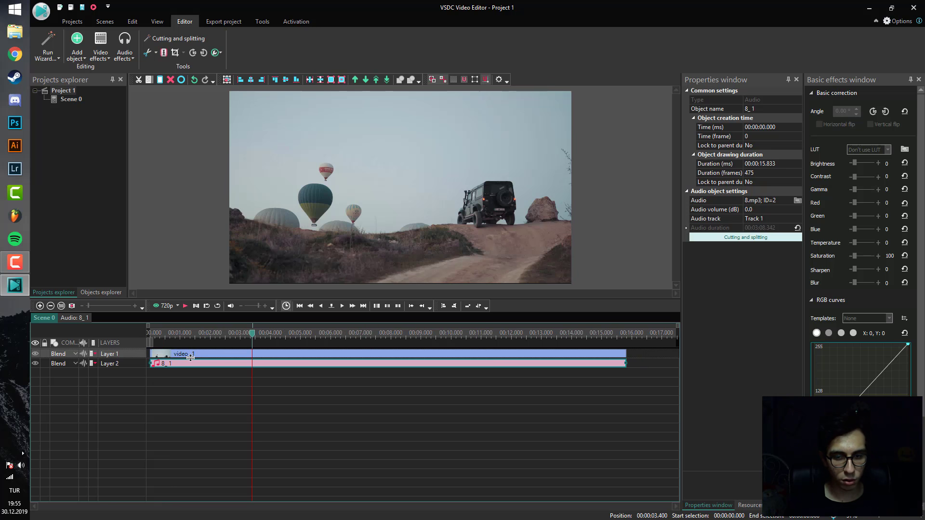
Increase the height of the video and audio layers in the timeline.
{"action": "left_click", "coordinate": [199, 355]}
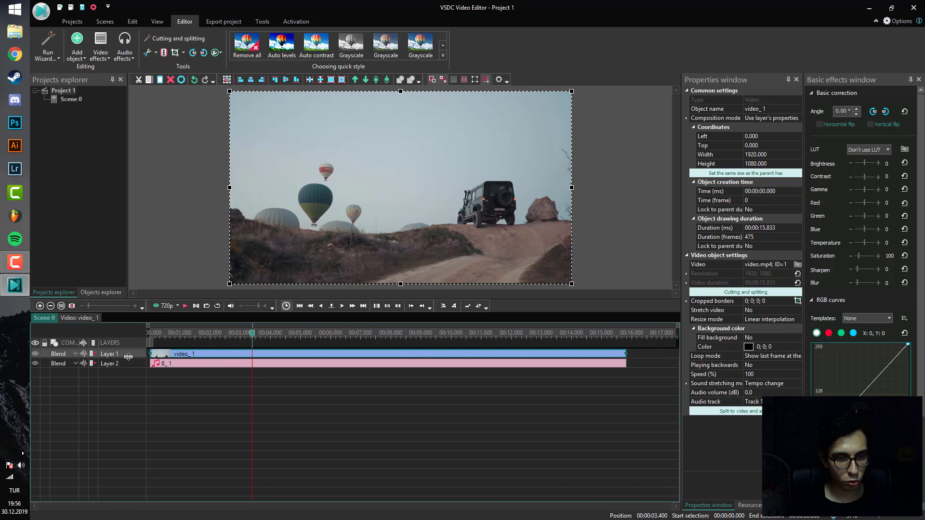
{"action": "left_click_drag", "start_coordinate": [128, 357], "coordinate": [118, 419]}
{"action": "left_click", "coordinate": [204, 388]}
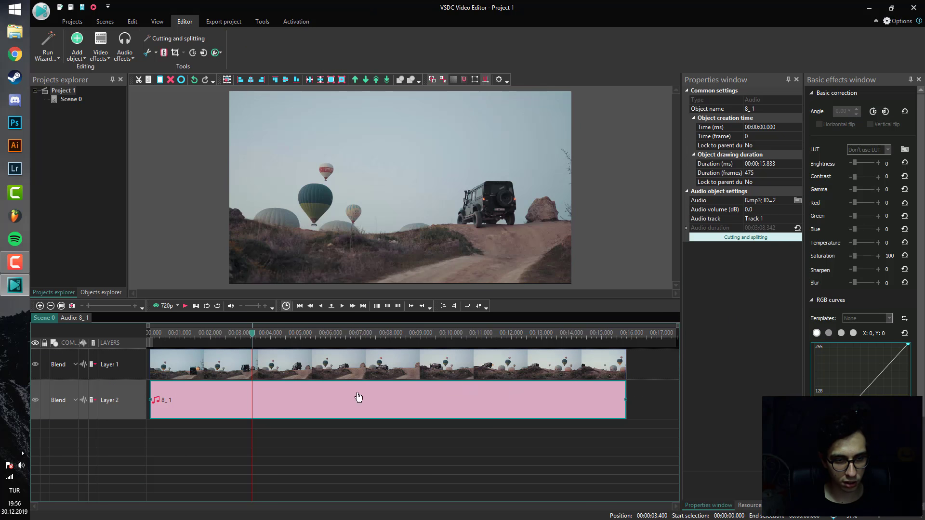
Scrub back and forth along the timeline to examine the video clip's frames.
{"action": "left_click", "coordinate": [275, 337]}
{"action": "left_click_drag", "start_coordinate": [276, 337], "coordinate": [479, 337]}
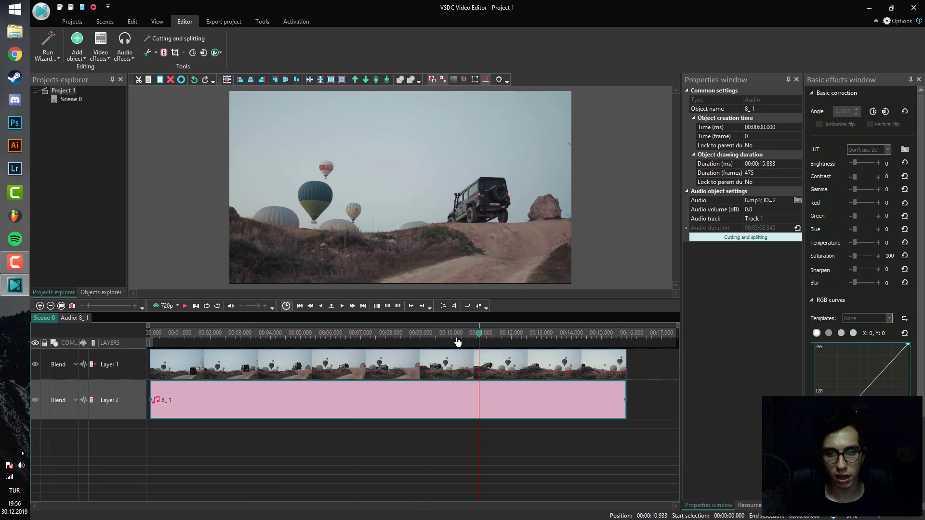
{"action": "left_click_drag", "start_coordinate": [294, 340], "coordinate": [222, 340]}
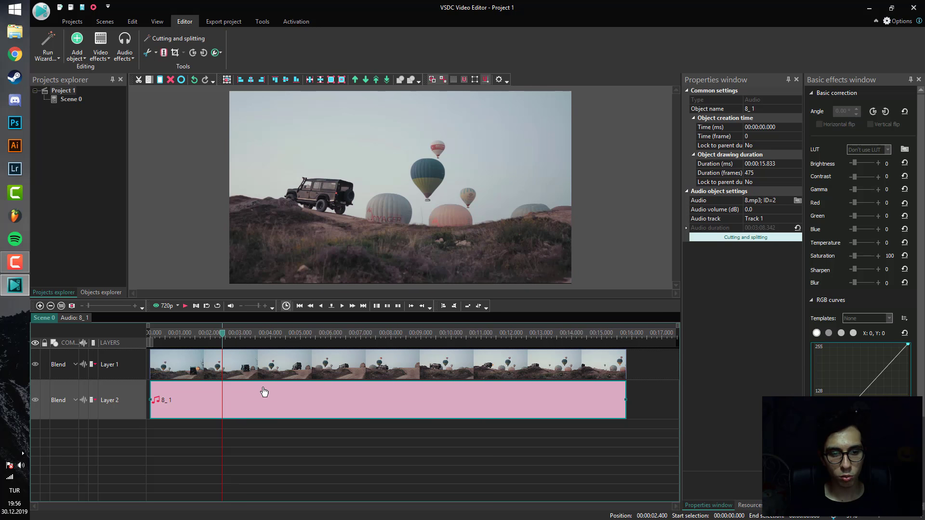
{"action": "left_click", "coordinate": [269, 362]}
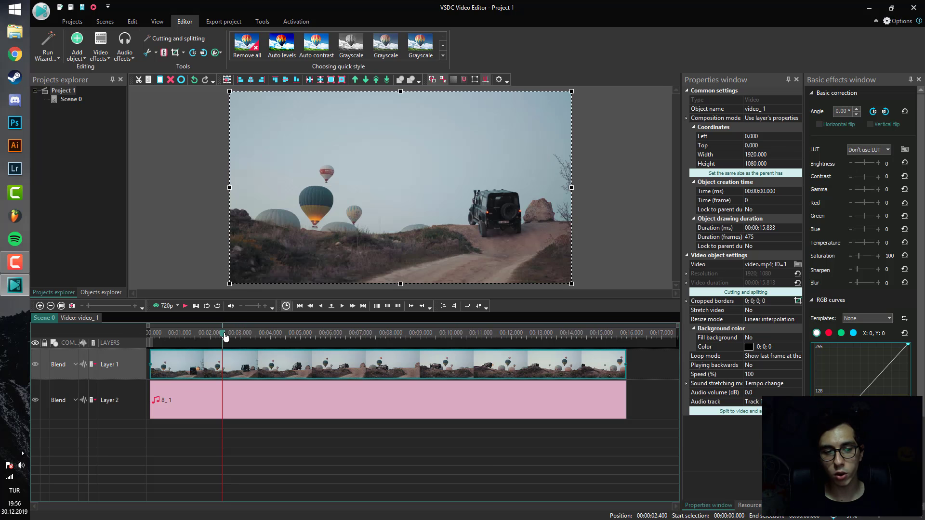
{"action": "left_click_drag", "start_coordinate": [226, 337], "coordinate": [371, 340]}
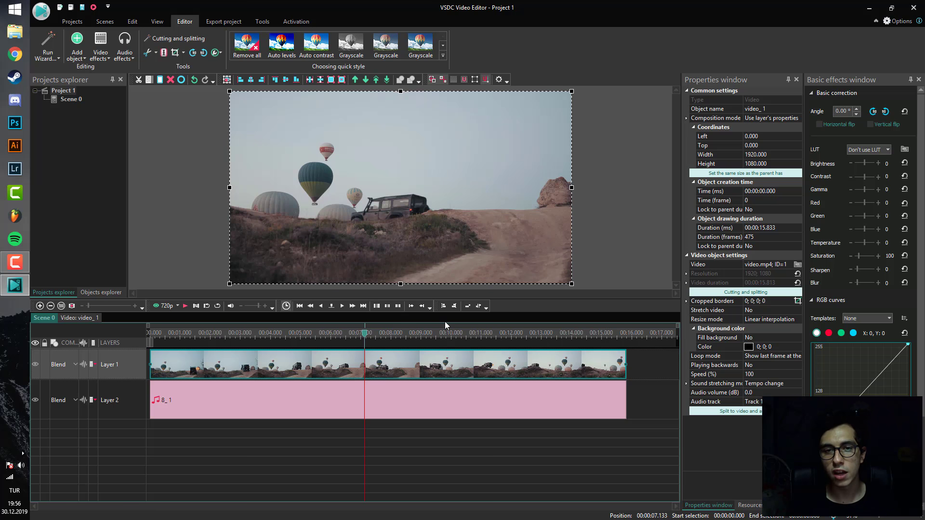
{"action": "left_click_drag", "start_coordinate": [366, 336], "coordinate": [357, 334]}
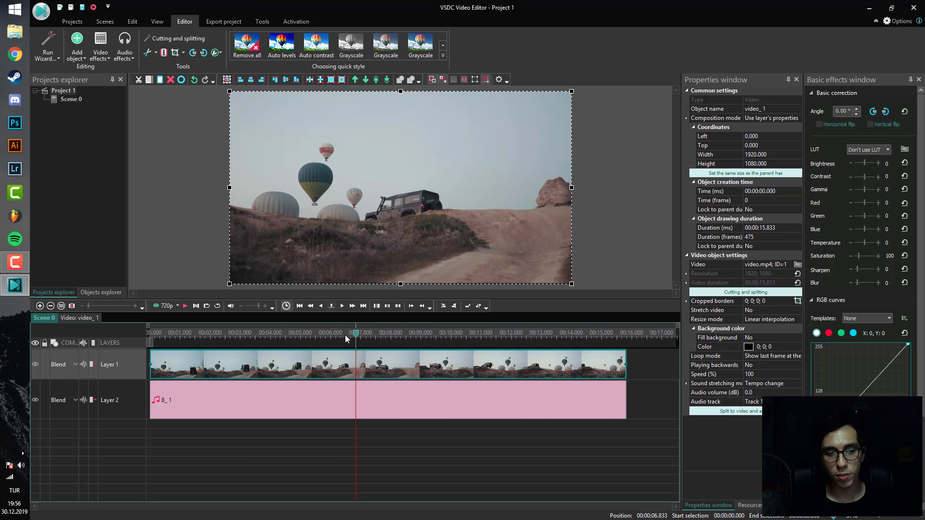
{"action": "left_click_drag", "start_coordinate": [355, 335], "coordinate": [202, 343]}
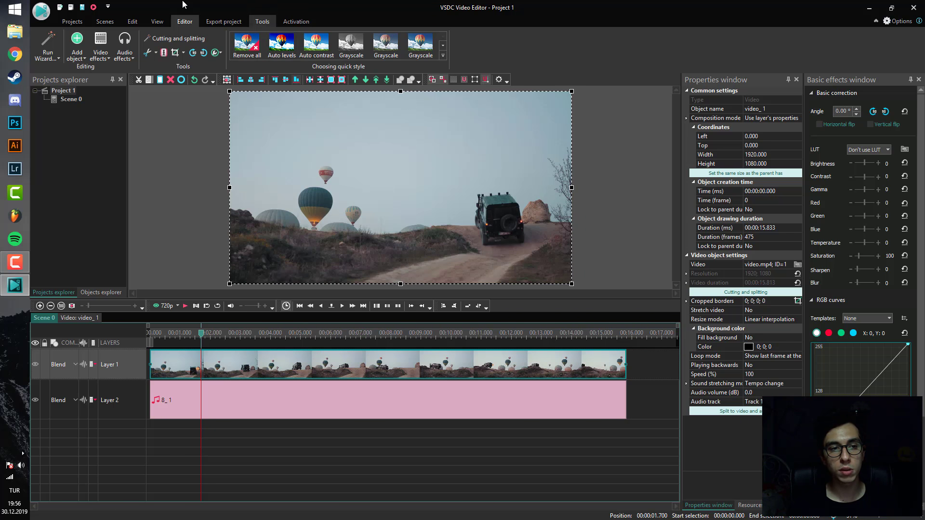
Apply the Earlybird Instagram style to the video clip and play part of it to check the look.
{"action": "left_click", "coordinate": [72, 22]}
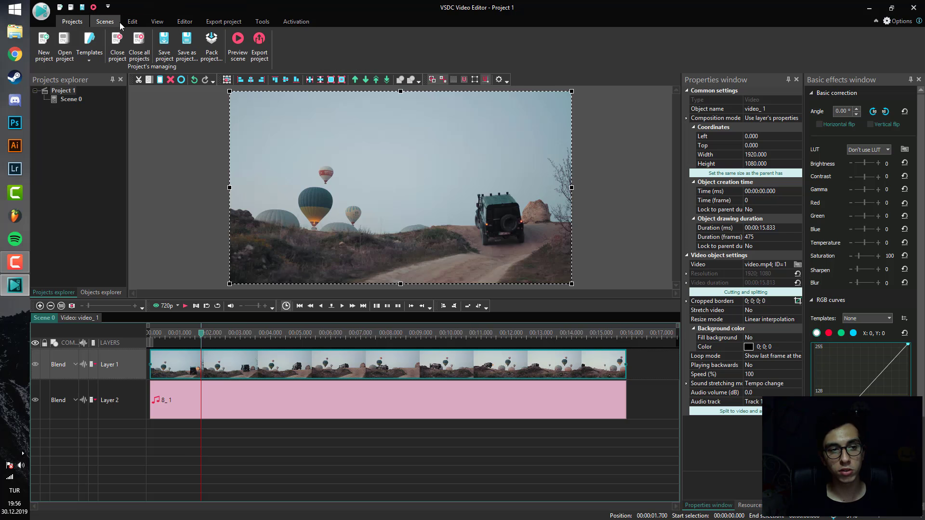
{"action": "left_click", "coordinate": [106, 22]}
{"action": "left_click", "coordinate": [135, 23]}
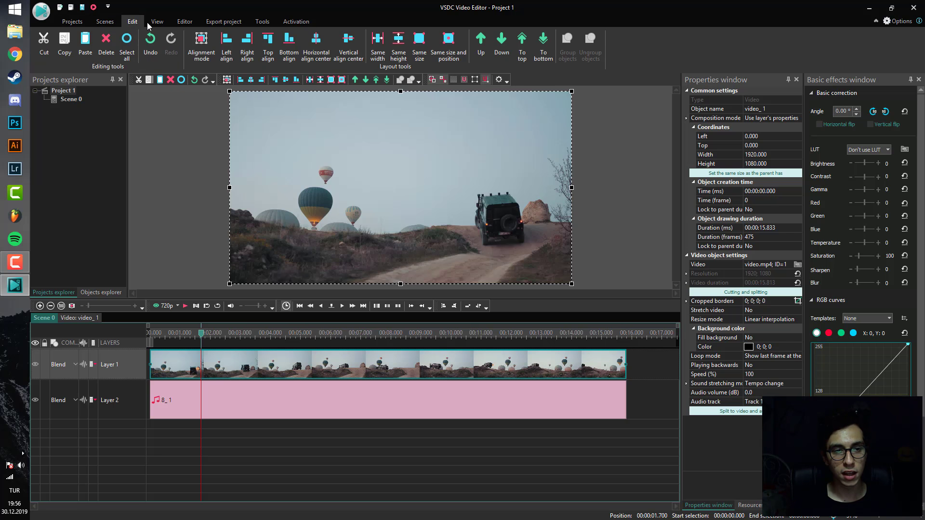
{"action": "left_click", "coordinate": [185, 22]}
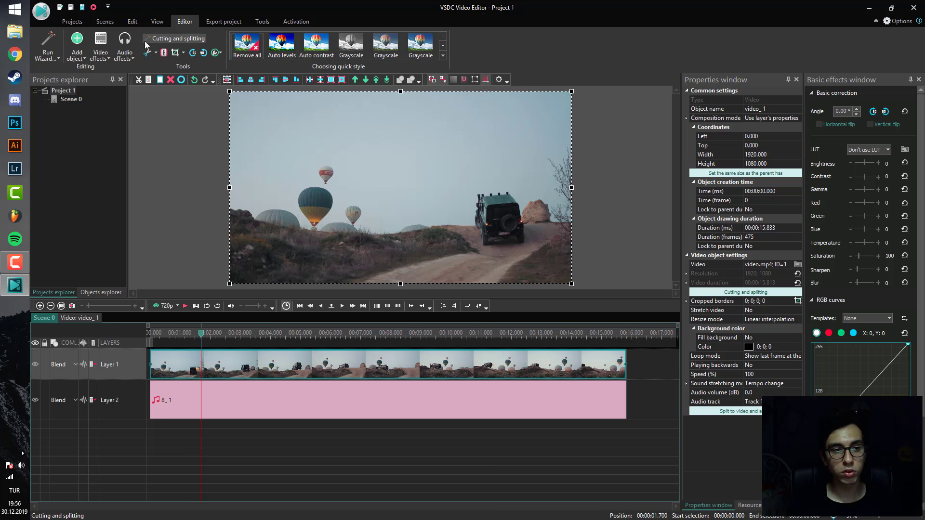
{"action": "left_click", "coordinate": [443, 46]}
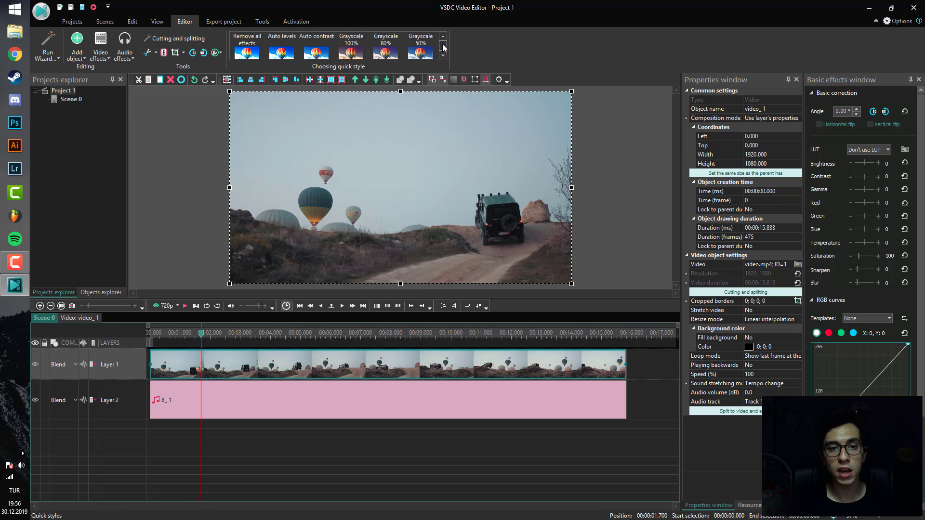
{"action": "left_click", "coordinate": [443, 56]}
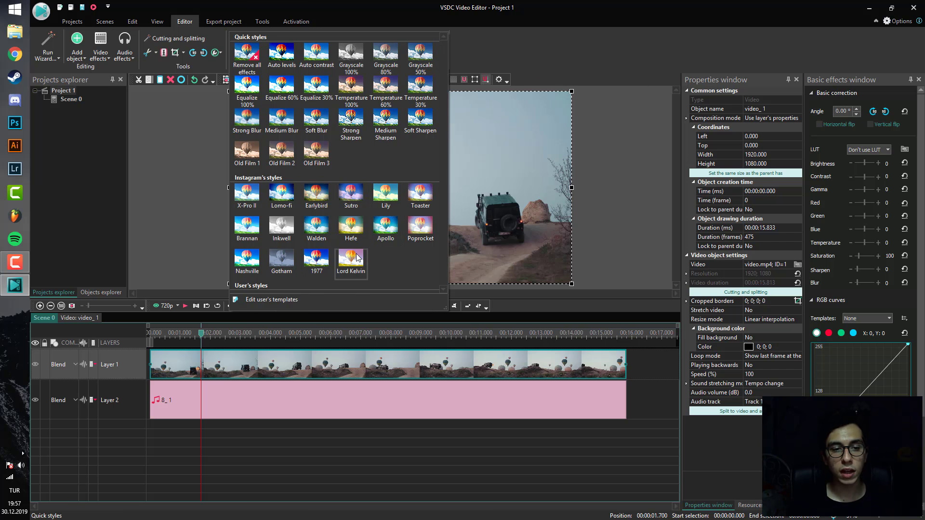
{"action": "left_click", "coordinate": [317, 195]}
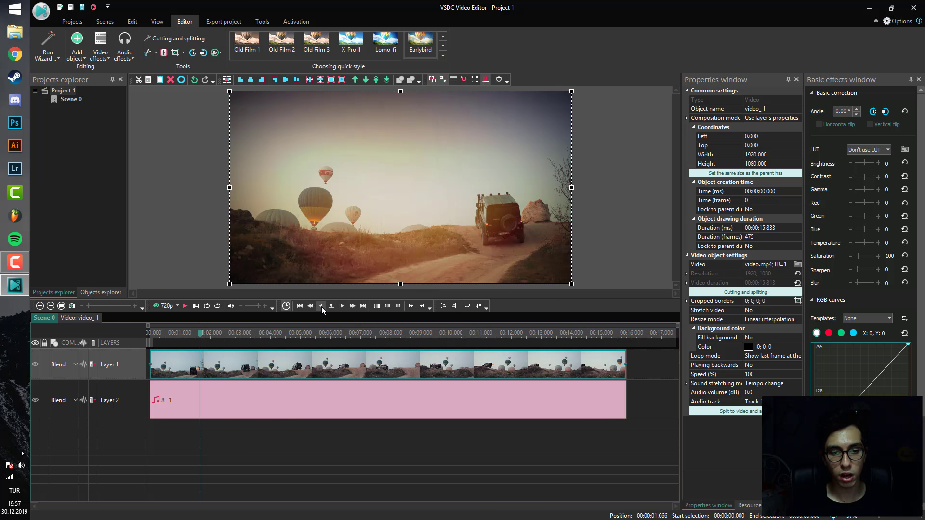
{"action": "left_click", "coordinate": [342, 306]}
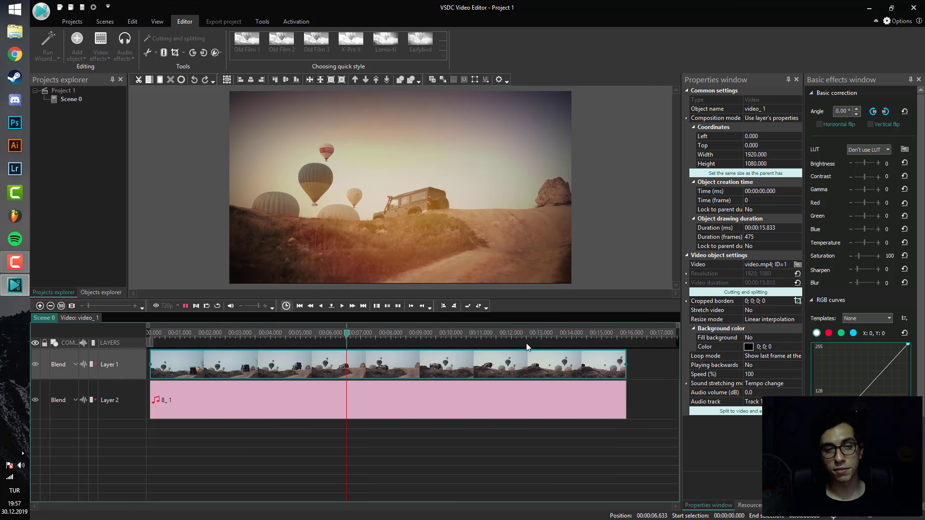
{"action": "key", "text": "space"}
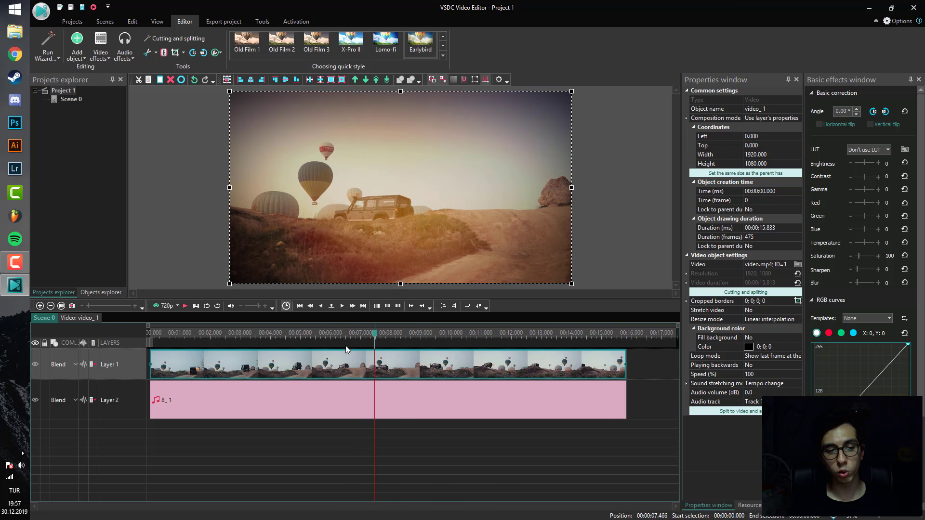
Apply the Temperature 100% quick style to the video clip and play it from about 2.3 seconds.
{"action": "left_click", "coordinate": [256, 333]}
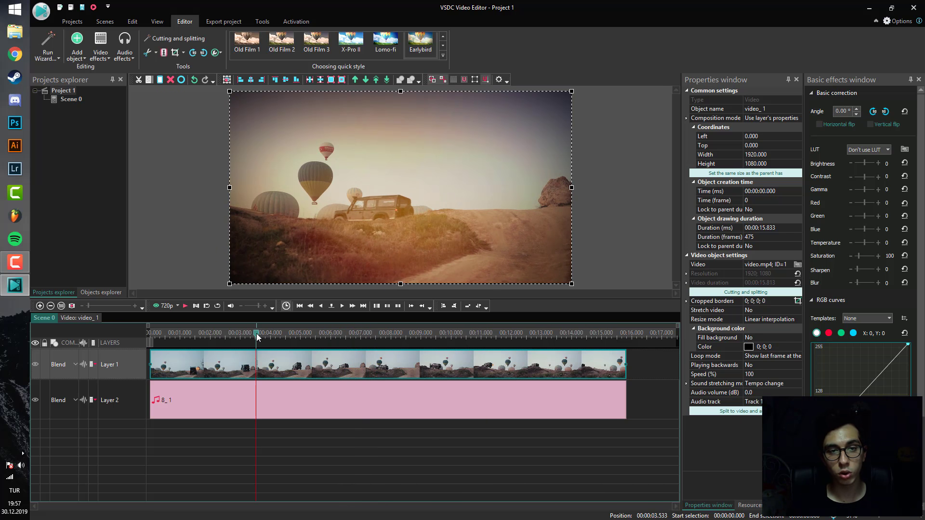
{"action": "left_click_drag", "start_coordinate": [257, 335], "coordinate": [220, 333]}
{"action": "left_click", "coordinate": [442, 55]}
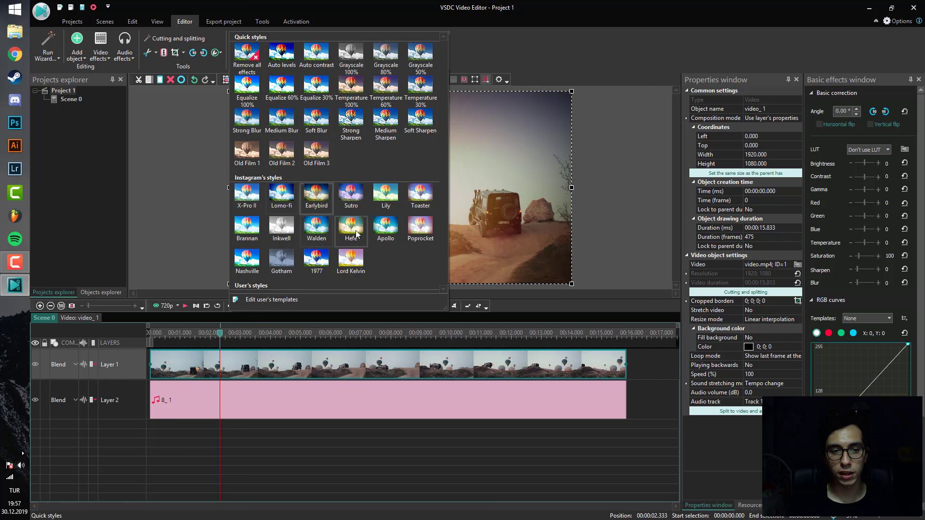
{"action": "left_click", "coordinate": [351, 91]}
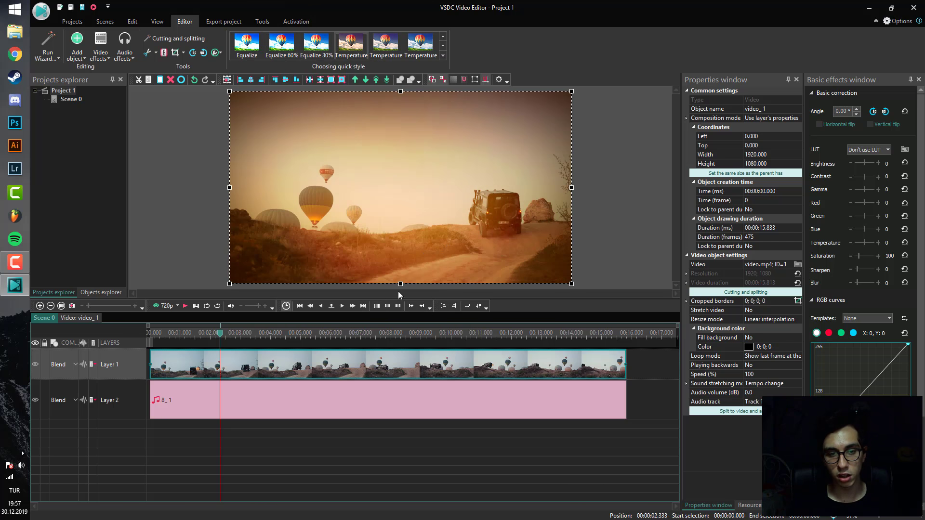
{"action": "left_click", "coordinate": [342, 306]}
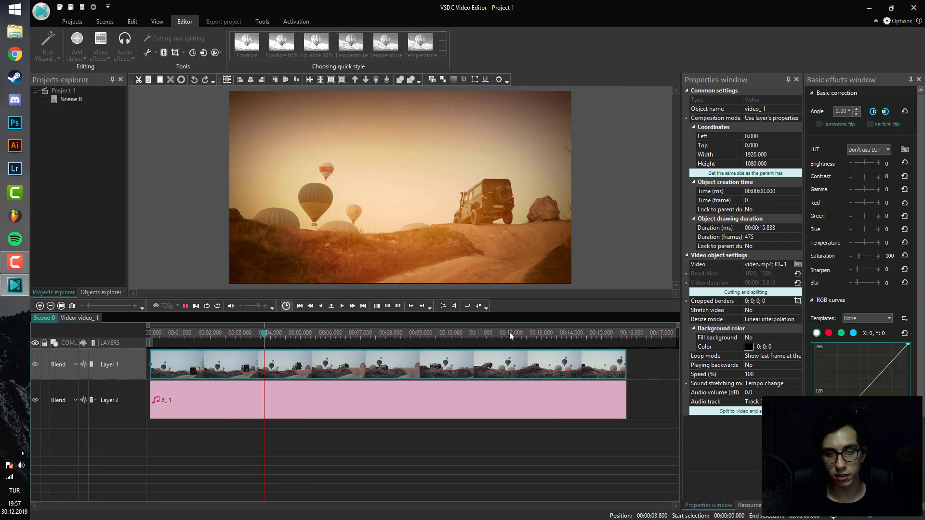
{"action": "key", "text": "space"}
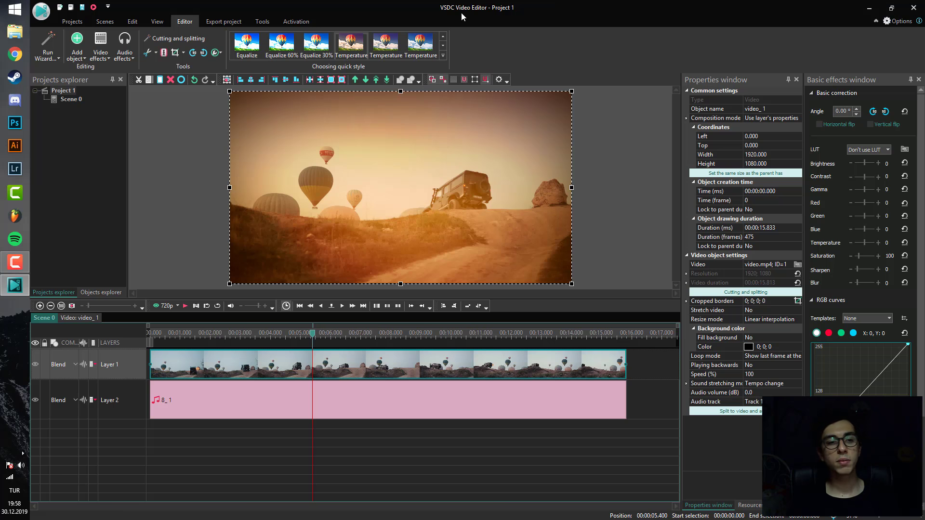
Add a filled white rectangle on a new layer from the cursor position and resize it to about 384 by 357 over the video's lower-left area.
{"action": "left_click", "coordinate": [82, 49]}
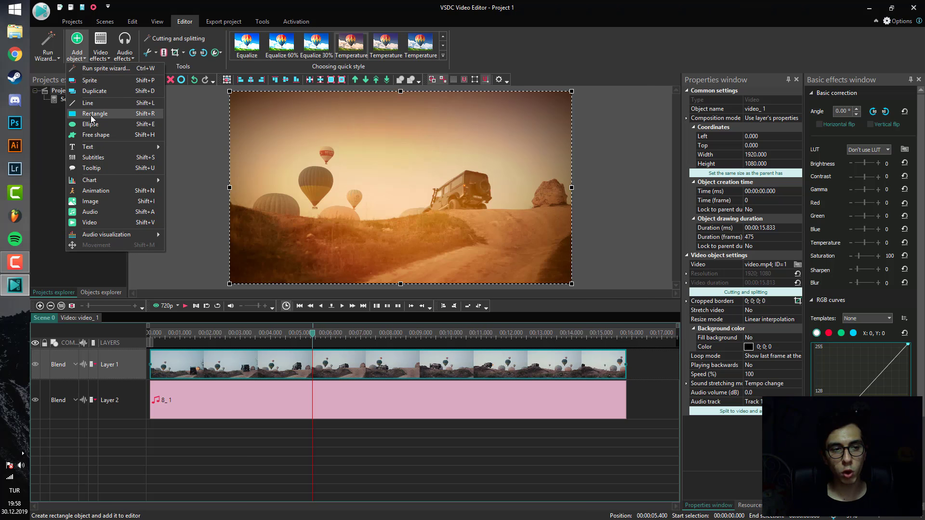
{"action": "left_click", "coordinate": [92, 115]}
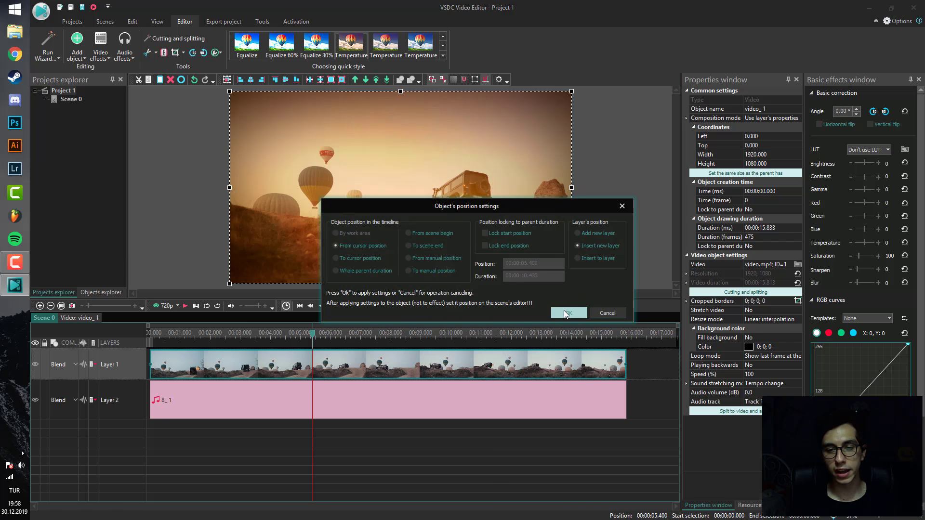
{"action": "left_click", "coordinate": [564, 312]}
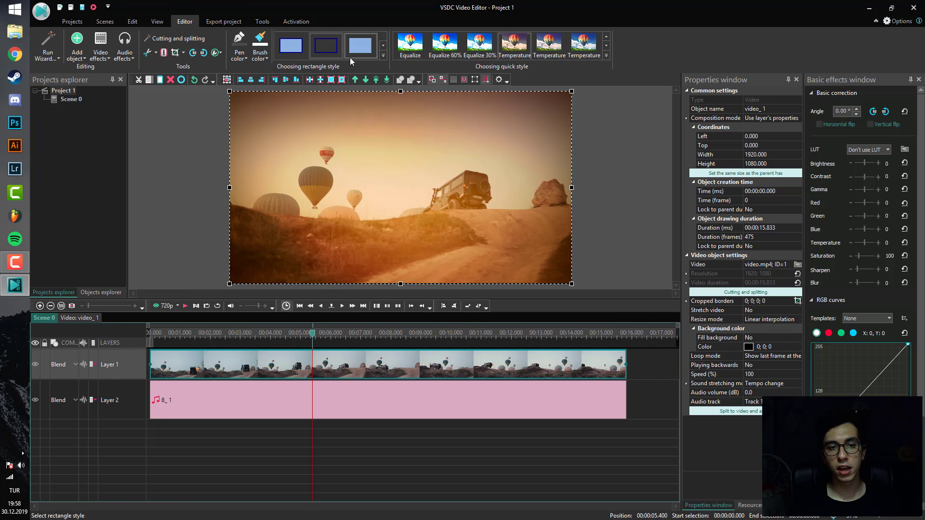
{"action": "left_click", "coordinate": [359, 45]}
{"action": "mouse_move", "coordinate": [261, 119]}
{"action": "left_mouse_down"}
{"action": "mouse_move", "coordinate": [500, 213]}
{"action": "mouse_move", "coordinate": [539, 250]}
{"action": "left_mouse_up"}
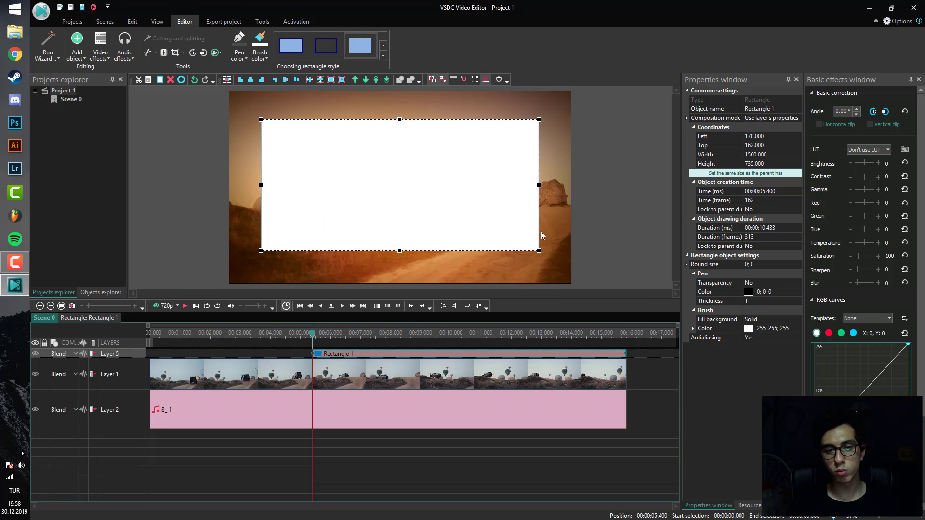
{"action": "left_click_drag", "start_coordinate": [519, 186], "coordinate": [309, 186]}
{"action": "left_click_drag", "start_coordinate": [295, 119], "coordinate": [295, 186]}
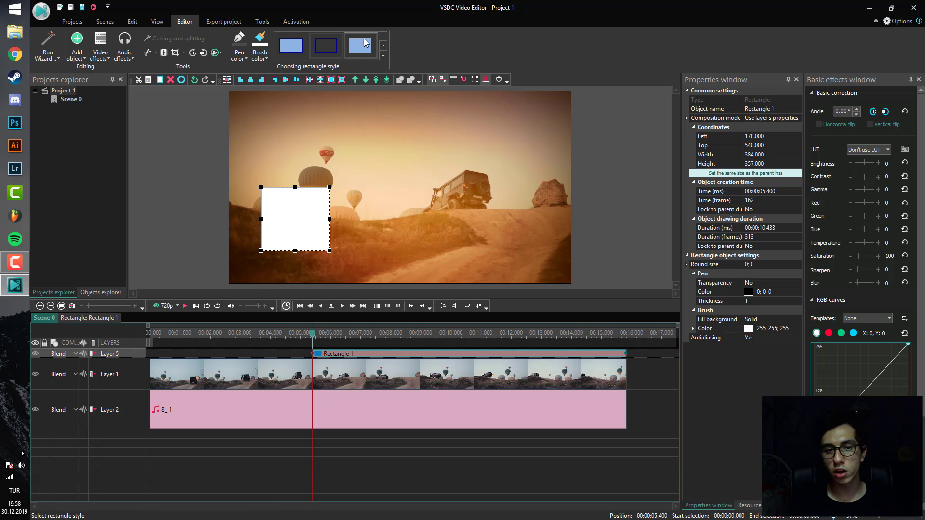
Enlarge the white rectangle upward and to the right to about 846 by 662.
{"action": "left_click", "coordinate": [383, 46]}
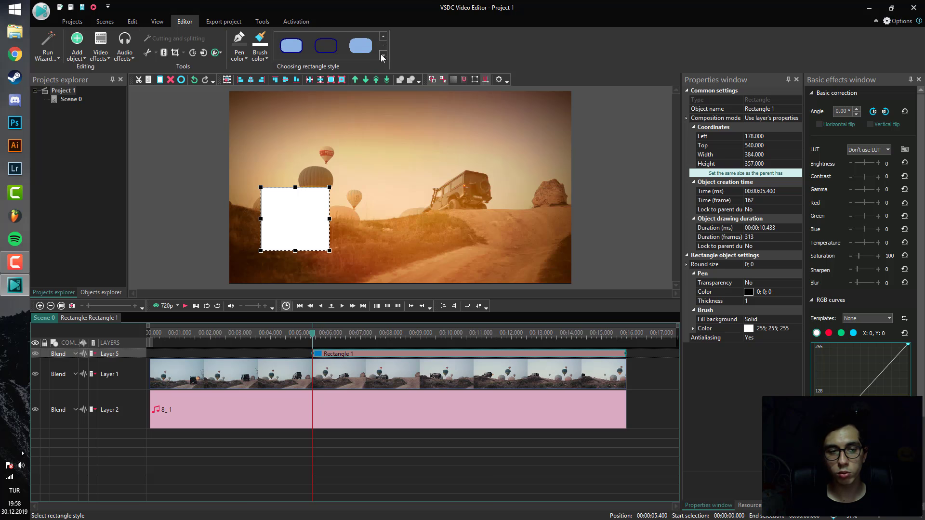
{"action": "left_click_drag", "start_coordinate": [296, 187], "coordinate": [295, 132]}
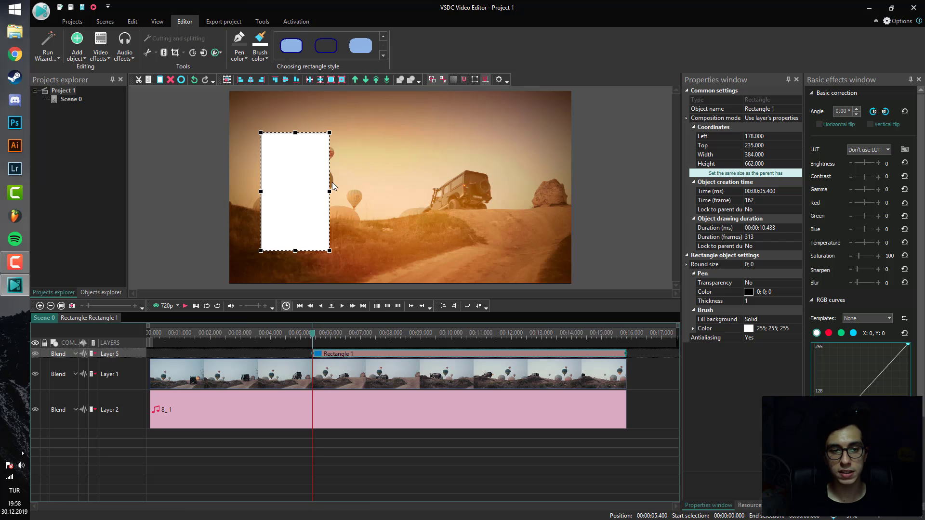
{"action": "left_click_drag", "start_coordinate": [331, 191], "coordinate": [411, 191]}
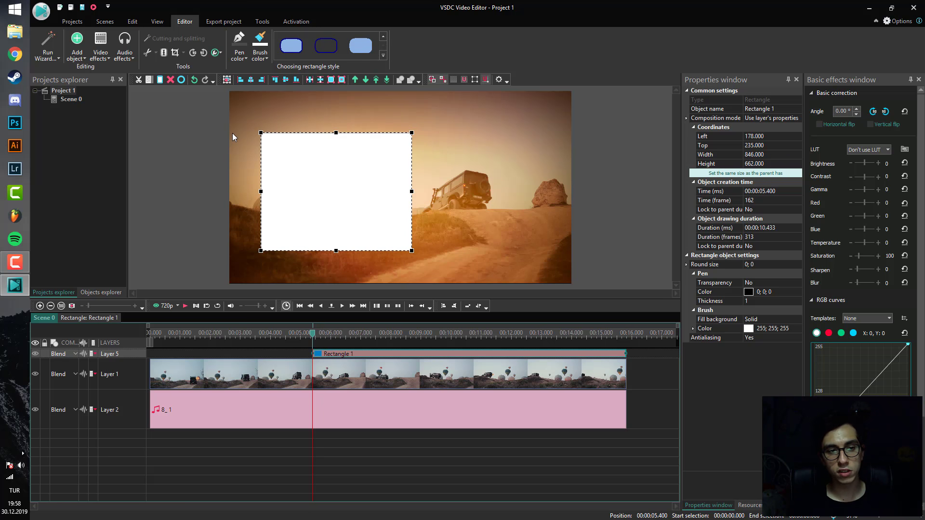
Add a text object on a new layer from the cursor position, about 765 by 508 inside the white rectangle, reading "eğitimtube".
{"action": "left_click", "coordinate": [83, 58]}
{"action": "mouse_move", "coordinate": [94, 150]}
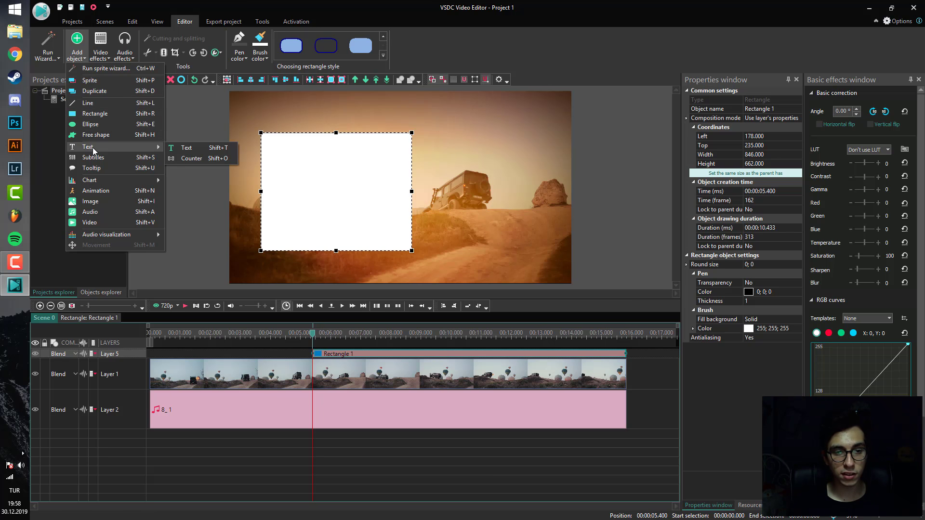
{"action": "left_click", "coordinate": [184, 149]}
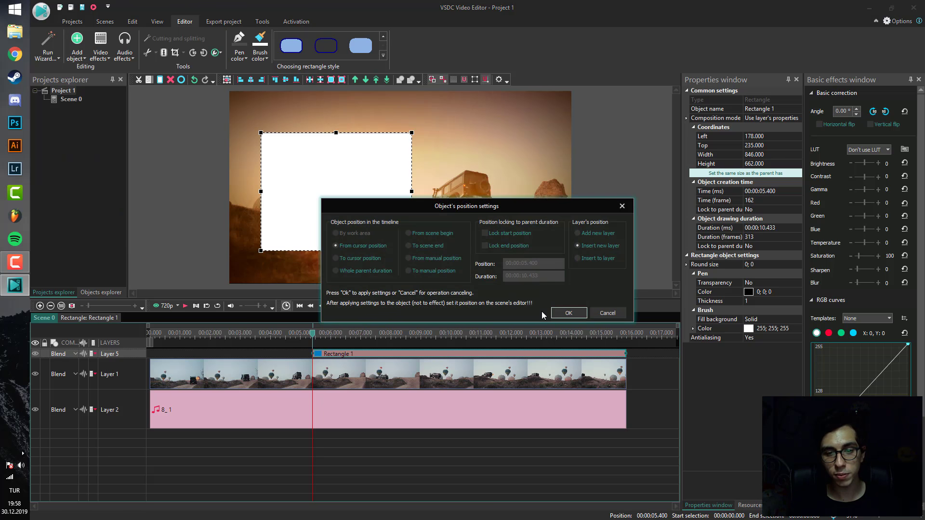
{"action": "left_click", "coordinate": [559, 314]}
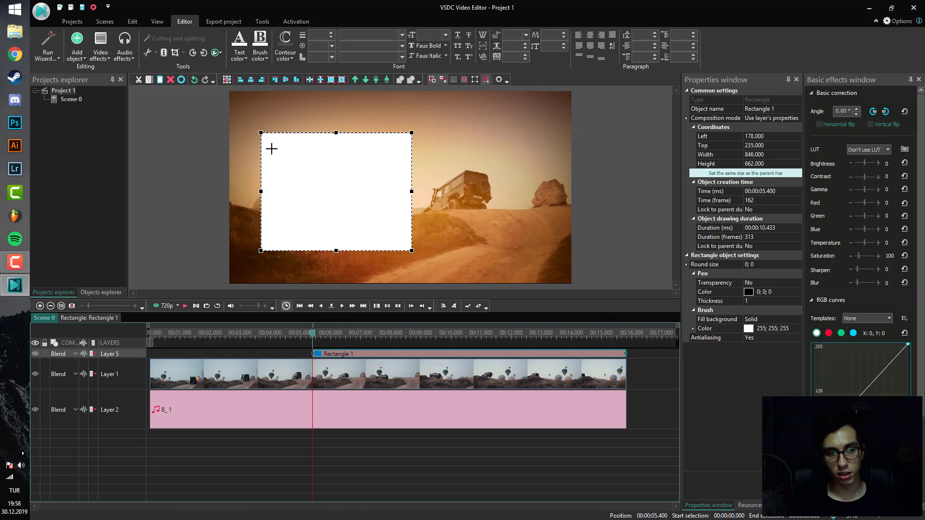
{"action": "left_click_drag", "start_coordinate": [271, 149], "coordinate": [409, 238]}
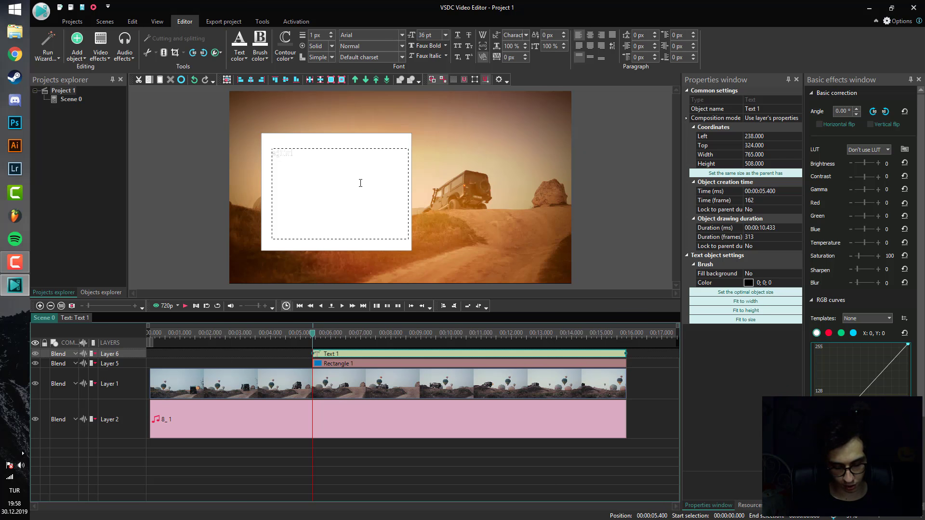
Set the font size of the whole "eğitimtube" text to 120 pt.
{"action": "left_click_drag", "start_coordinate": [319, 159], "coordinate": [258, 155]}
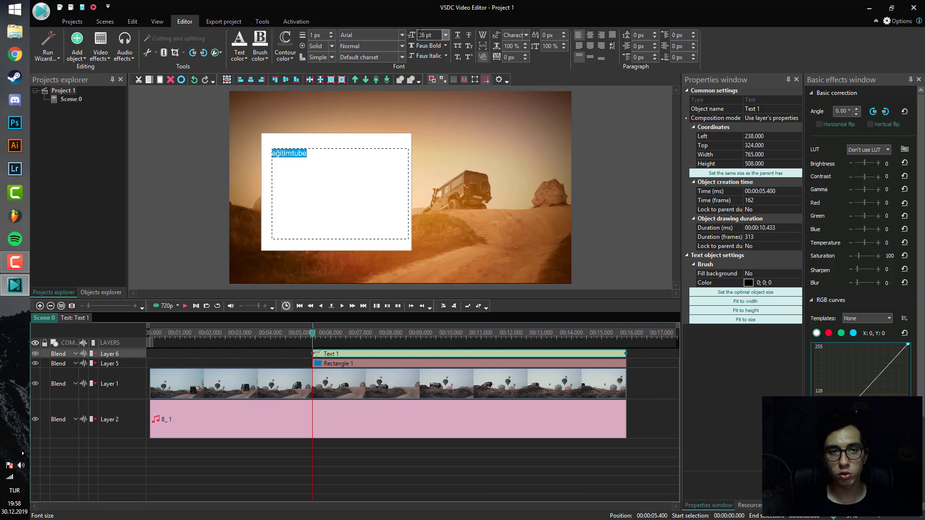
{"action": "left_click", "coordinate": [446, 35]}
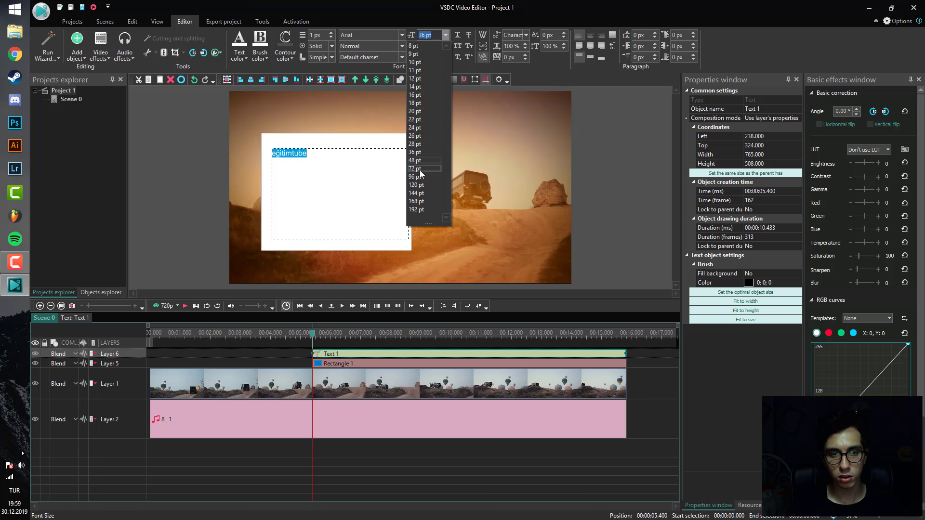
{"action": "left_click", "coordinate": [420, 169]}
{"action": "left_click", "coordinate": [445, 36]}
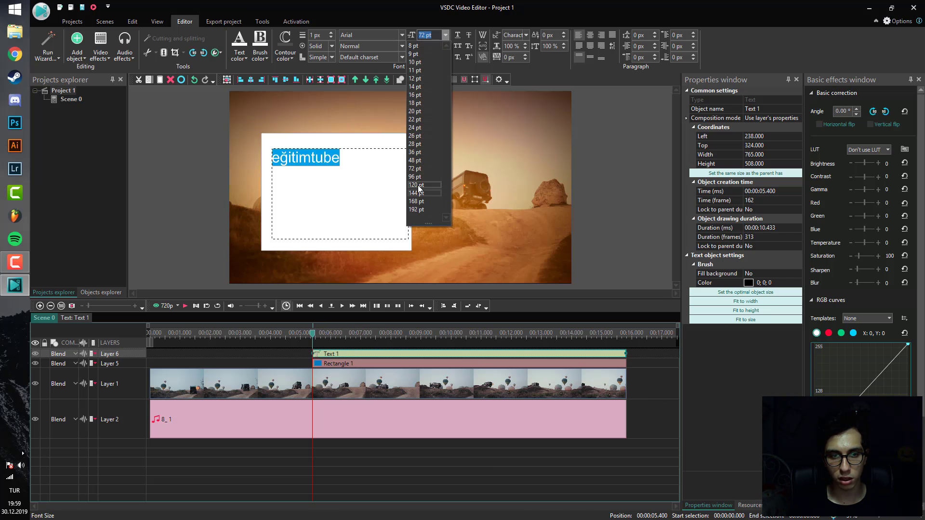
{"action": "left_click", "coordinate": [419, 190]}
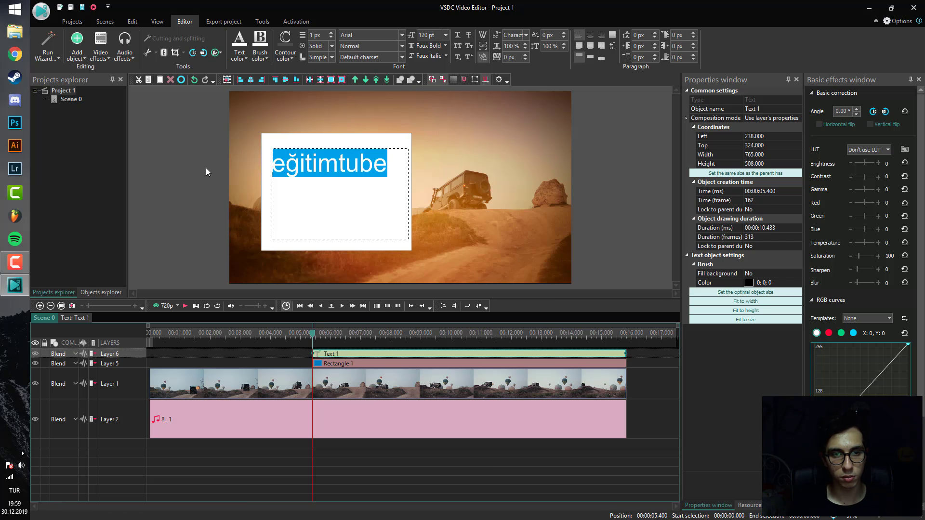
Colour the "eğitimtube" text black and leave text editing.
{"action": "left_click", "coordinate": [243, 62]}
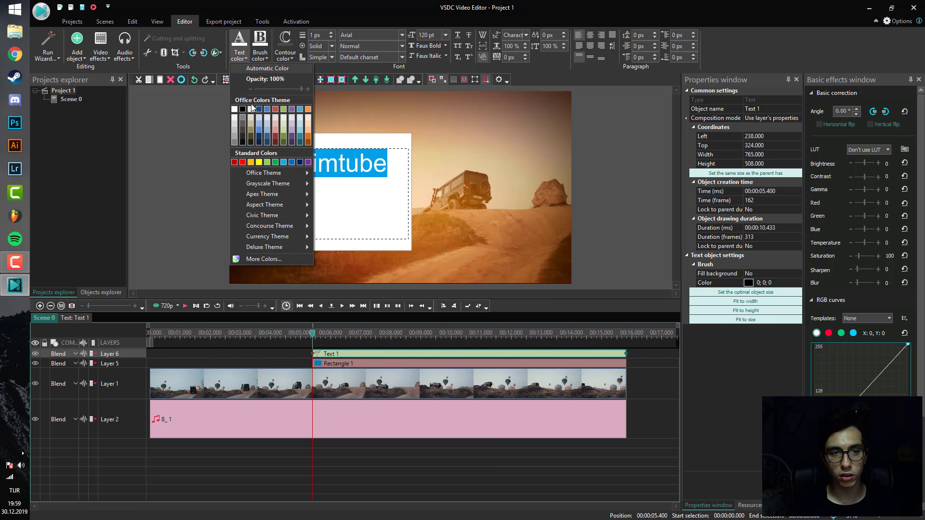
{"action": "left_click", "coordinate": [246, 112]}
{"action": "left_click", "coordinate": [386, 149]}
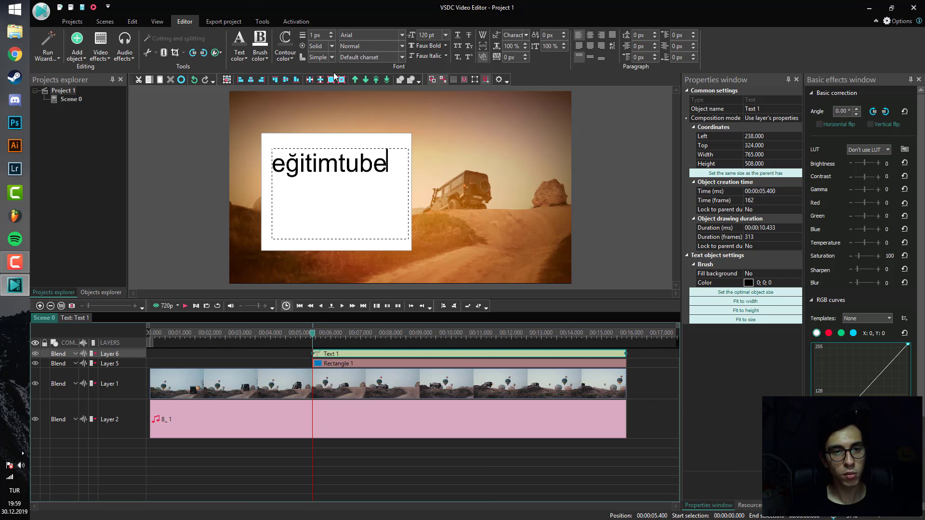
{"action": "left_click", "coordinate": [413, 223]}
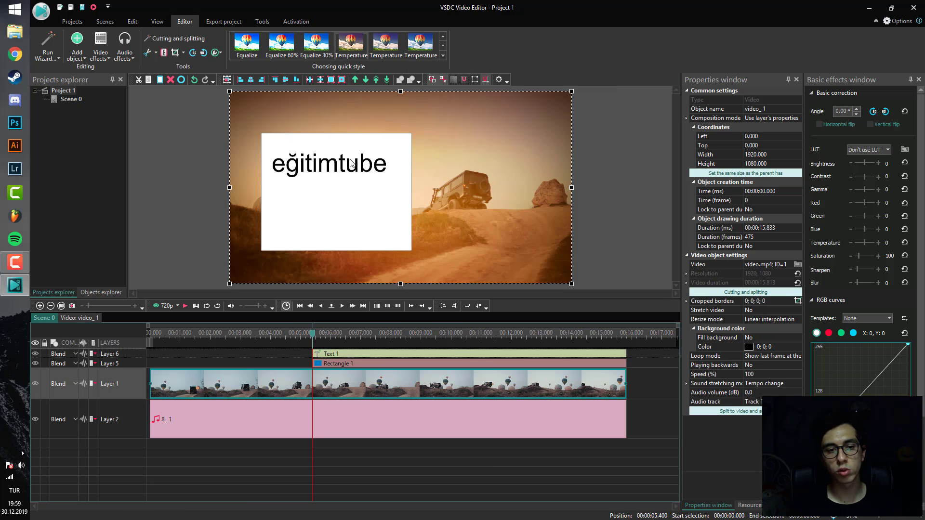
Give the "eğitimtube" text a dark red contour colour and try a contour thickness of 25 px.
{"action": "left_click", "coordinate": [370, 166]}
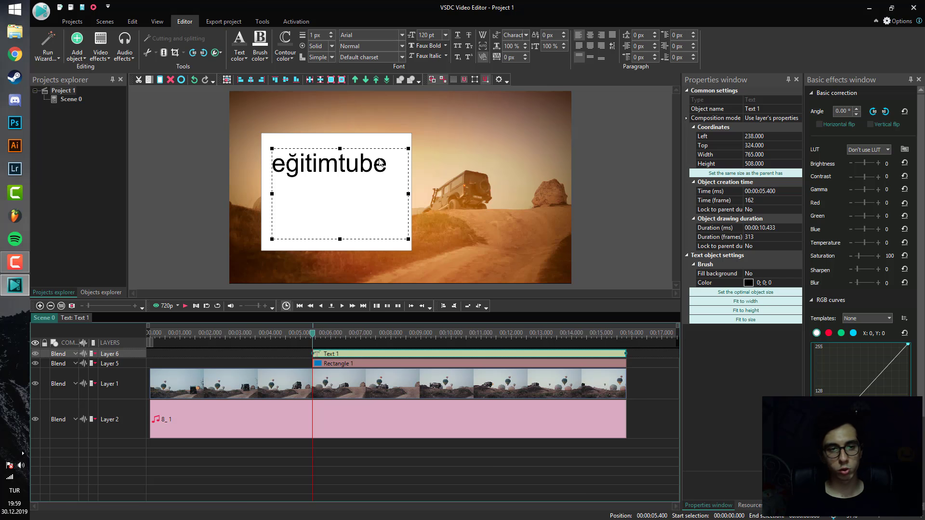
{"action": "double_click", "coordinate": [386, 165]}
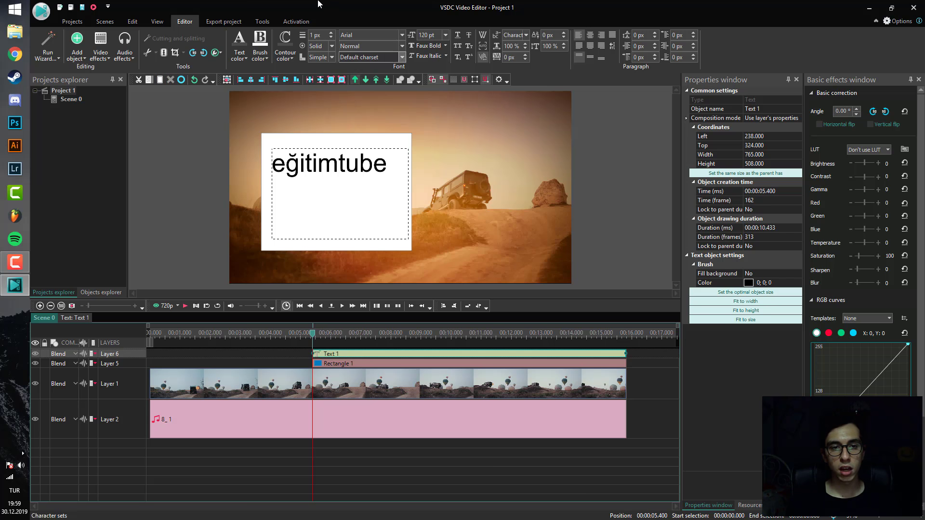
{"action": "double_click", "coordinate": [368, 171]}
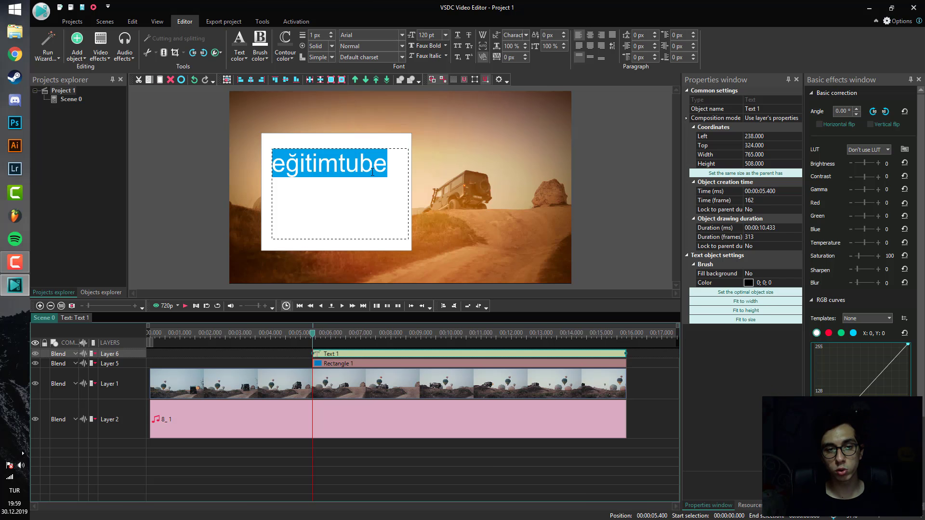
{"action": "left_click", "coordinate": [291, 57]}
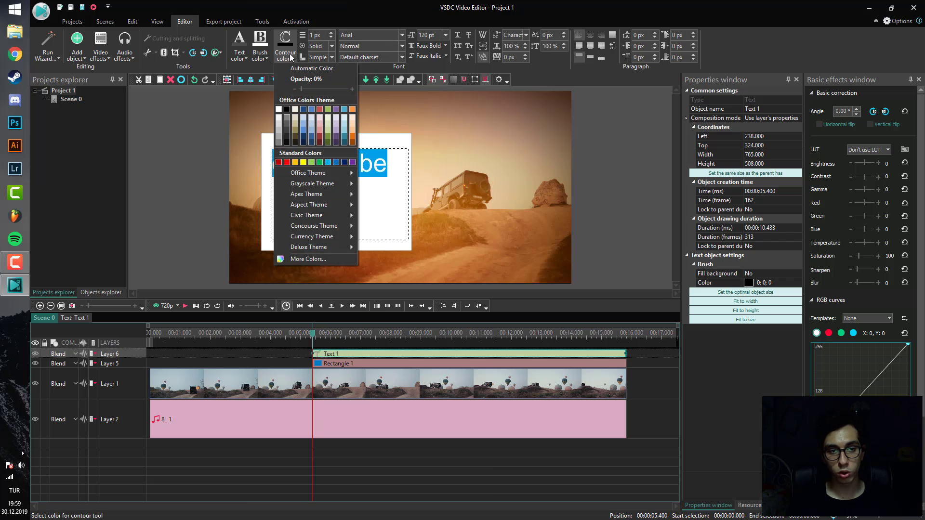
{"action": "left_click", "coordinate": [278, 163]}
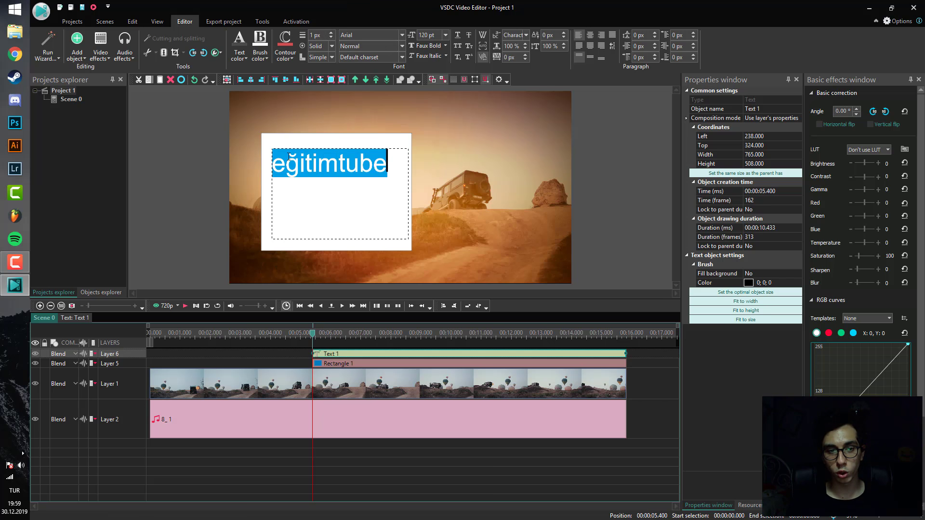
{"action": "left_click", "coordinate": [390, 166]}
{"action": "left_click", "coordinate": [289, 56]}
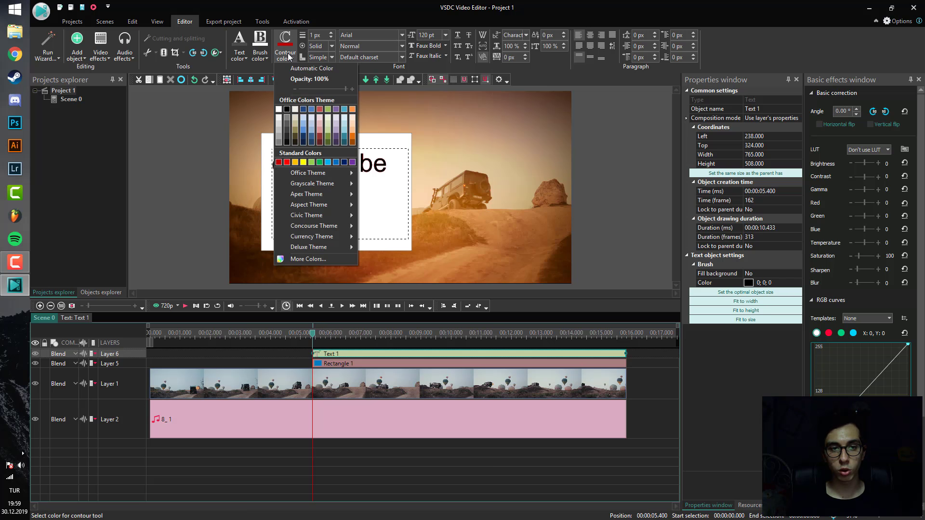
{"action": "left_click", "coordinate": [330, 33]}
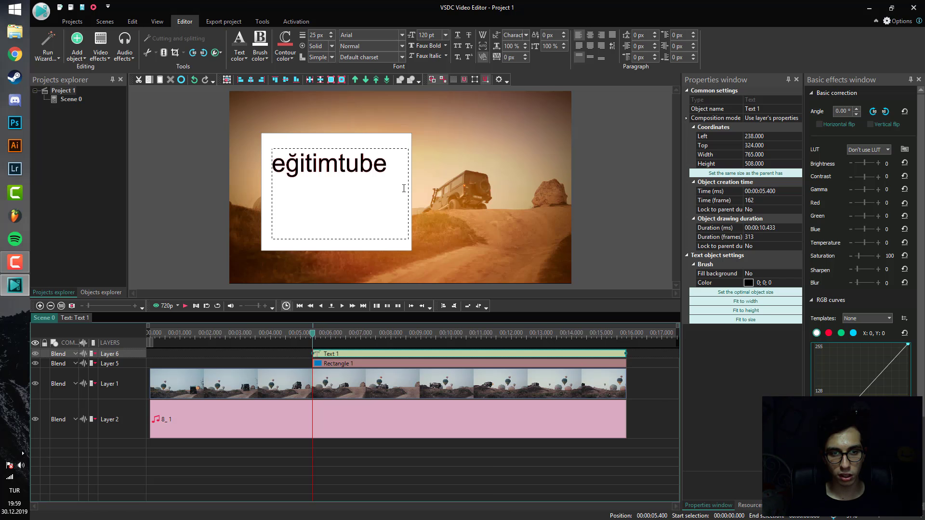
Set the contour thickness of the whole "eğitimtube" text to 0 px.
{"action": "double_click", "coordinate": [396, 162]}
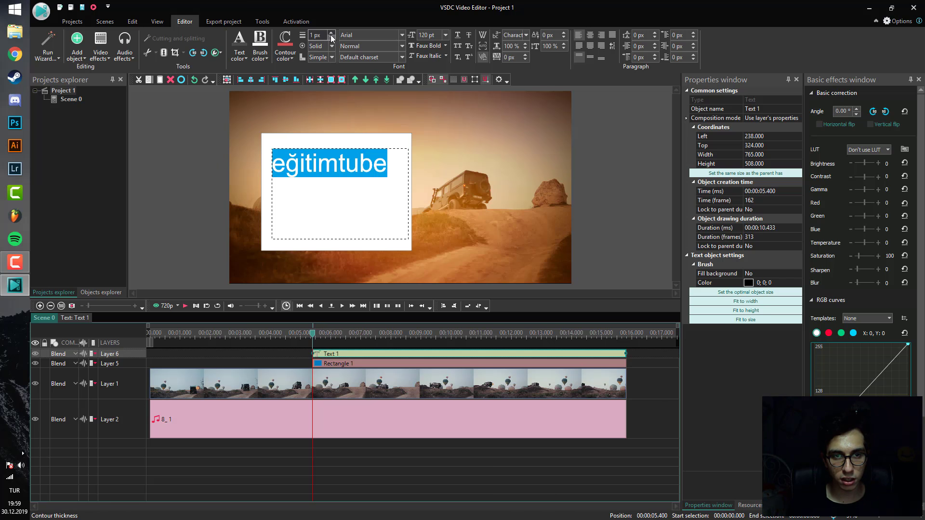
{"action": "left_click", "coordinate": [398, 171]}
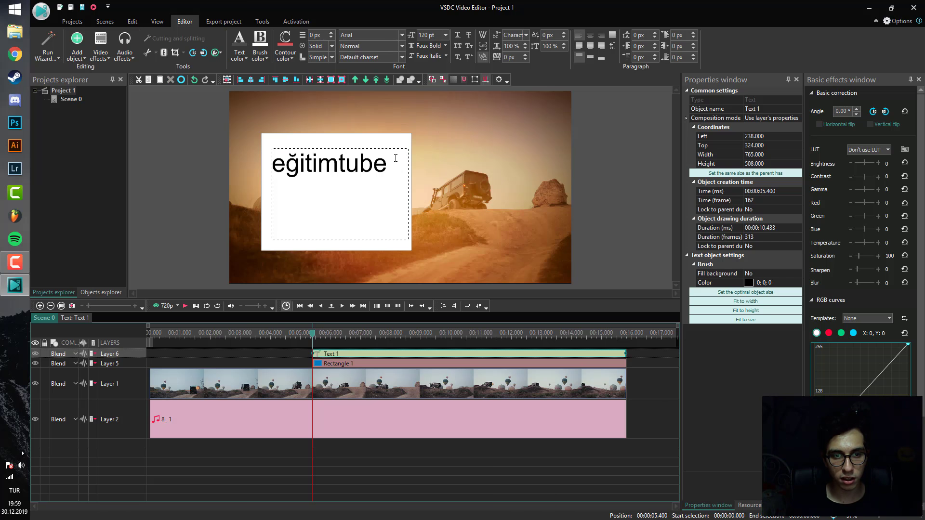
{"action": "double_click", "coordinate": [395, 158]}
{"action": "left_click", "coordinate": [359, 164]}
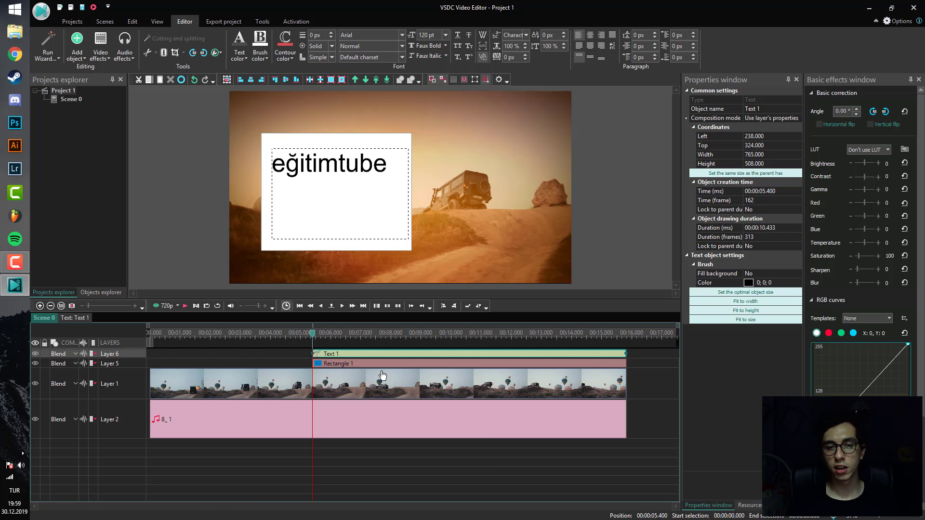
Delete the white rectangle behind the text.
{"action": "left_click_drag", "start_coordinate": [417, 357], "coordinate": [417, 357]}
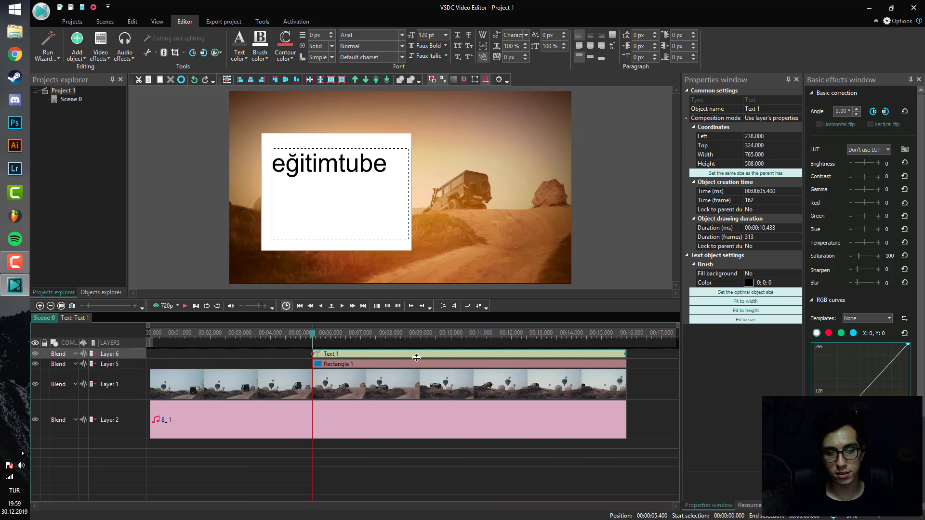
{"action": "left_click", "coordinate": [352, 426]}
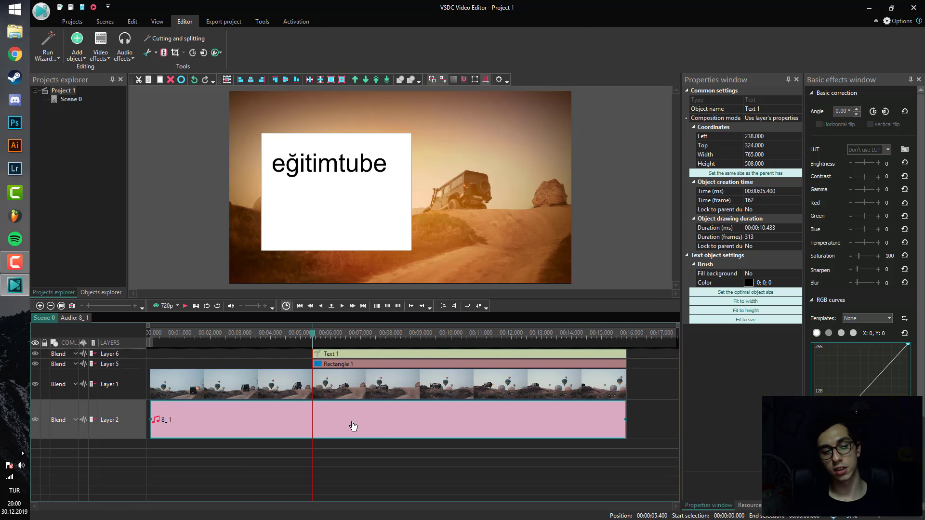
{"action": "left_click", "coordinate": [336, 365]}
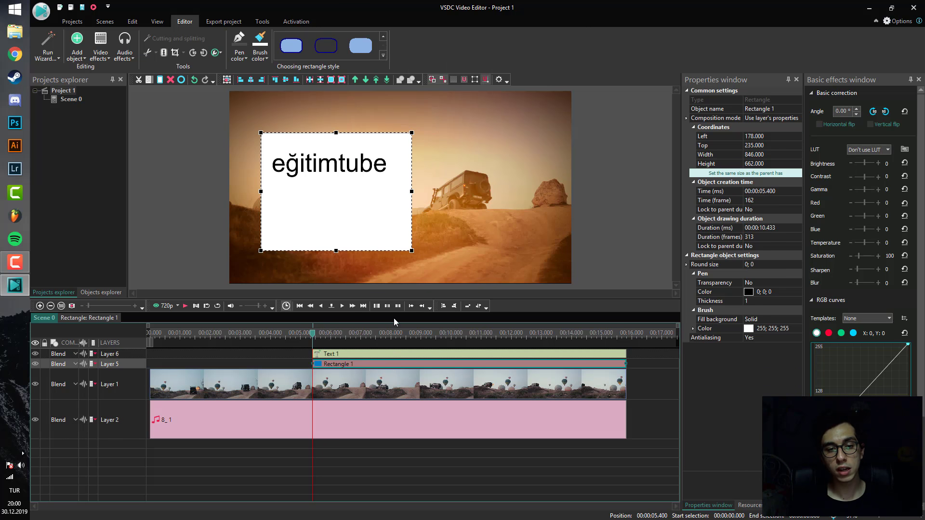
{"action": "right_click", "coordinate": [363, 140]}
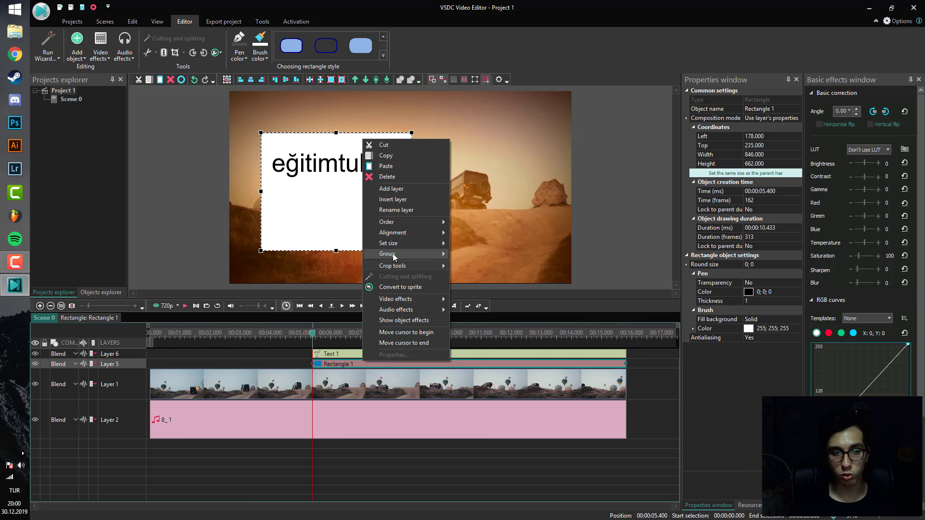
{"action": "left_click", "coordinate": [387, 177]}
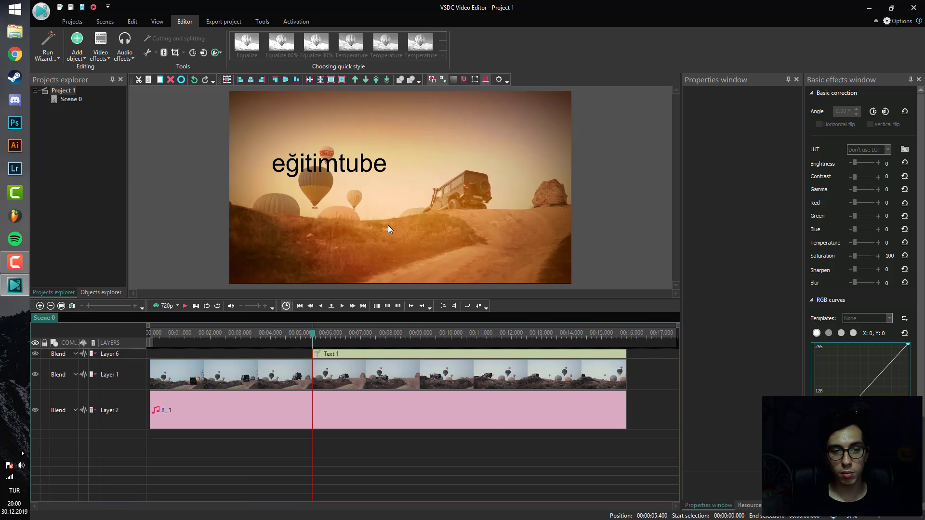
Set the "eğitimtube" text's brush colour to the standard orange and open the text for editing.
{"action": "left_click", "coordinate": [369, 355]}
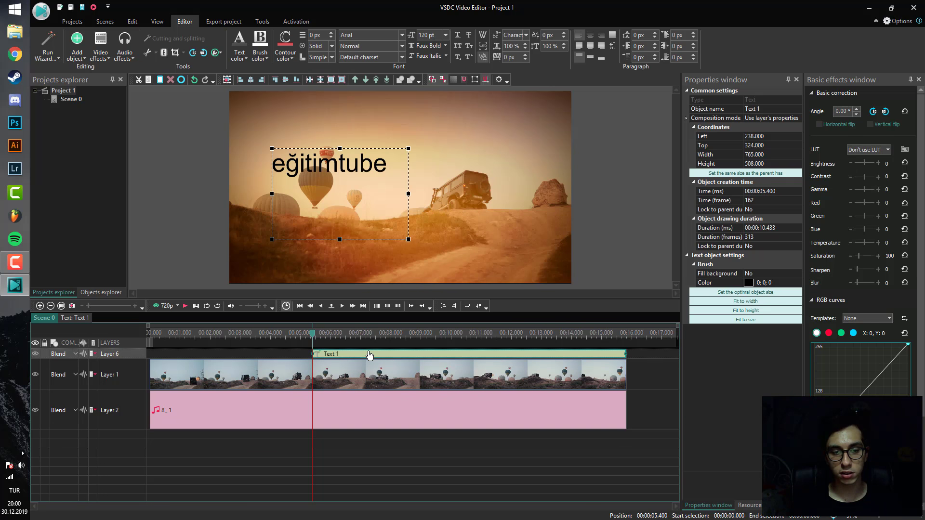
{"action": "left_click", "coordinate": [256, 58]}
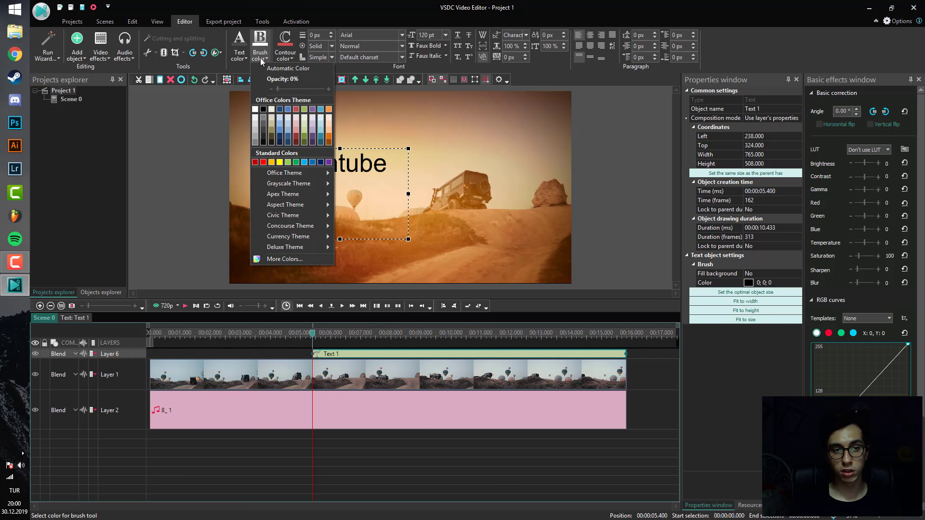
{"action": "left_click", "coordinate": [272, 162]}
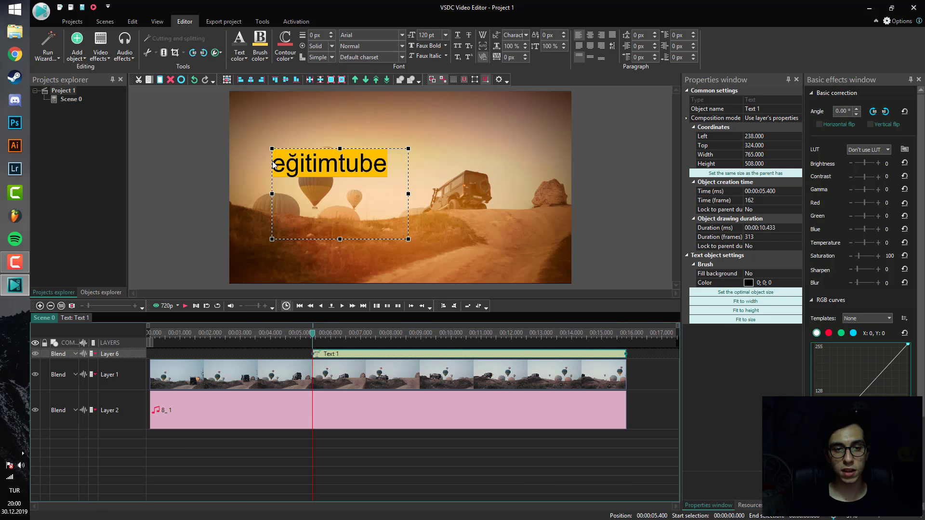
{"action": "double_click", "coordinate": [379, 169]}
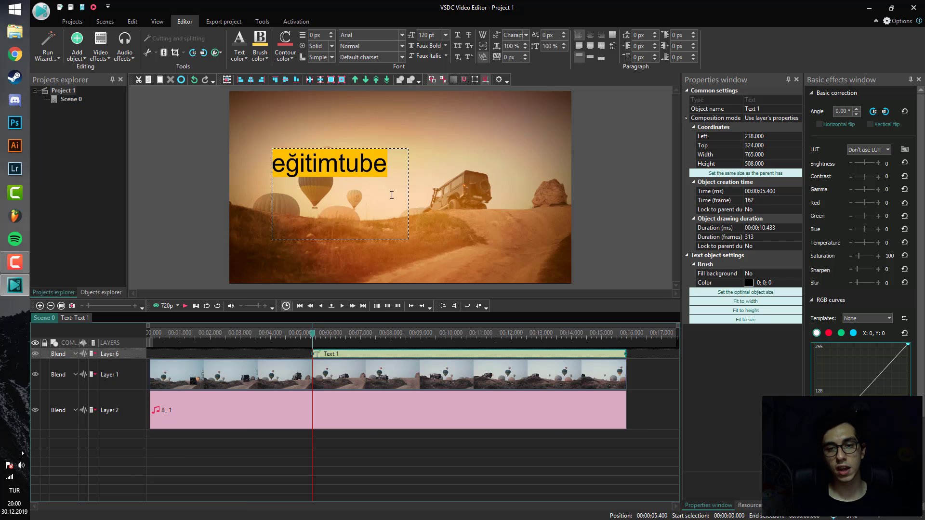